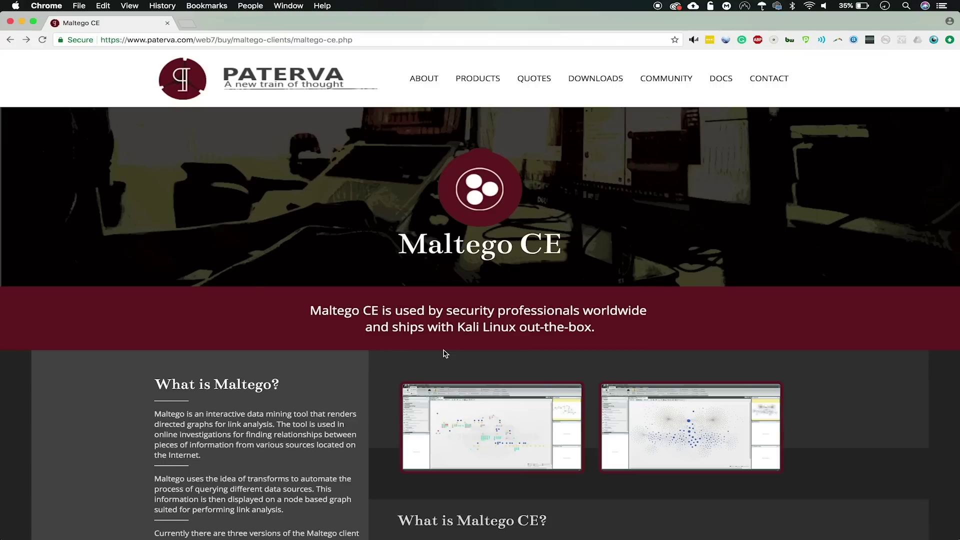
# - Browse the Maltego CE page, briefly opening Paterva's Downloads page and returning
pyautogui.scroll(-1, 445, 354)
pyautogui.scroll(1, 444, 354)
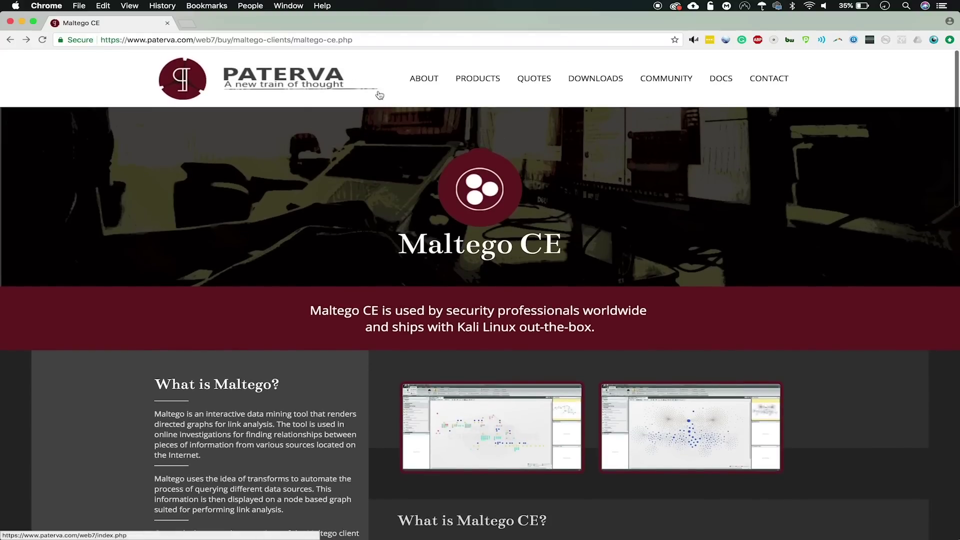
pyautogui.click(615, 84)
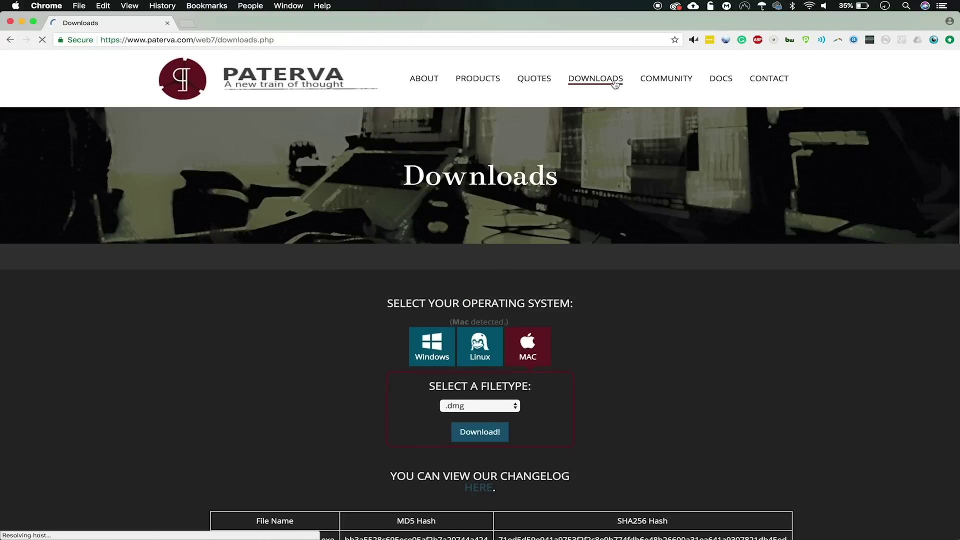
pyautogui.press('super+bracketleft')
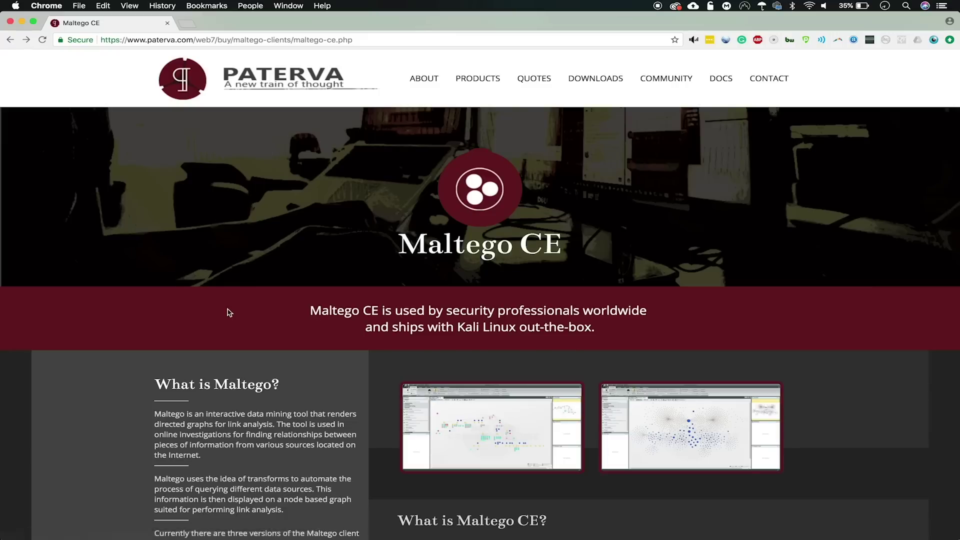
pyautogui.scroll(-10, 229, 313)
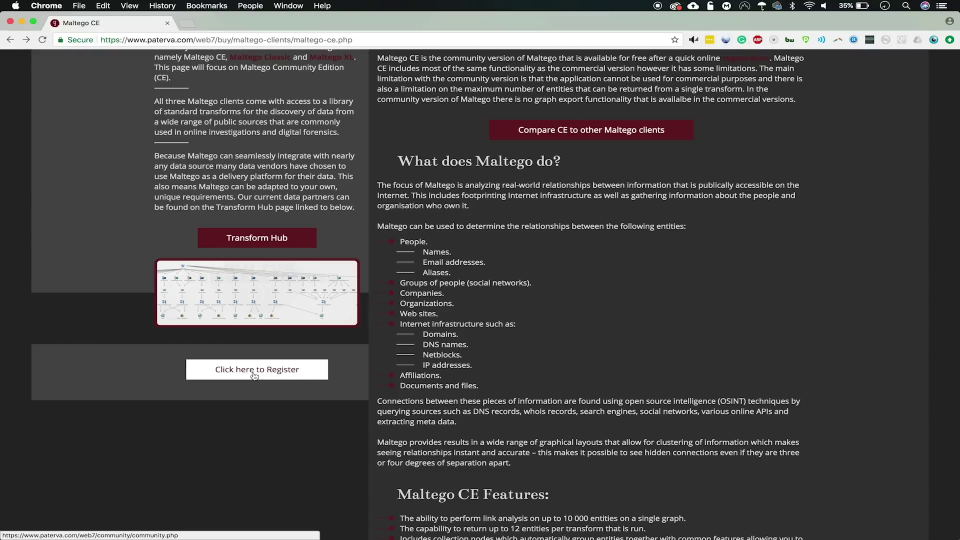
pyautogui.scroll(10, 254, 375)
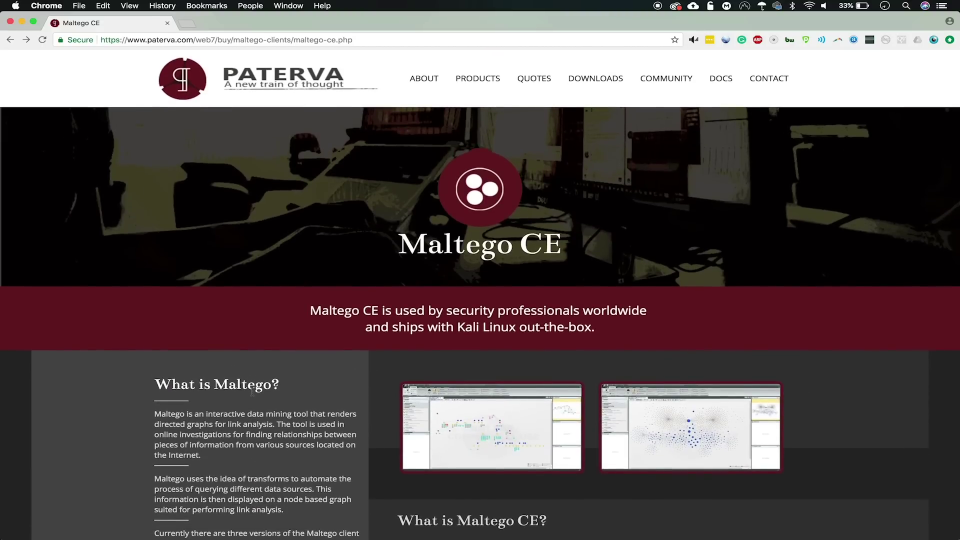
pyautogui.scroll(-3, 252, 393)
pyautogui.scroll(3, 517, 226)
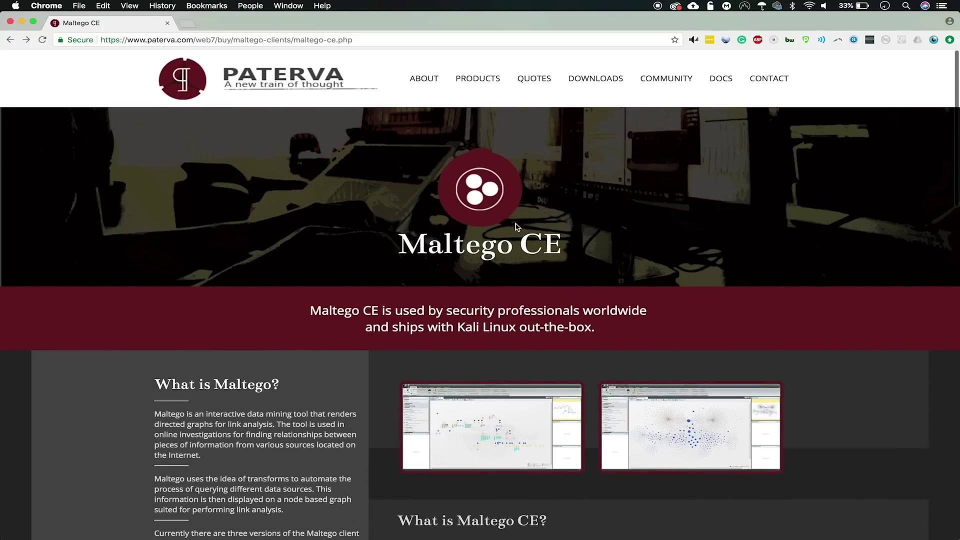
# - Review the Downloads page's Mac .dmg installer and file hash table, then return to Maltego
pyautogui.click(590, 83)
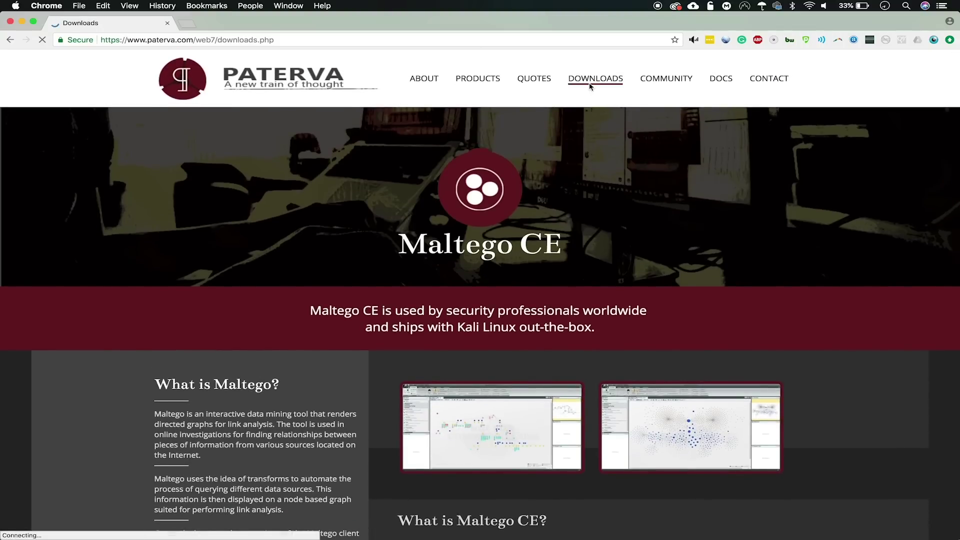
pyautogui.scroll(-1, 430, 293)
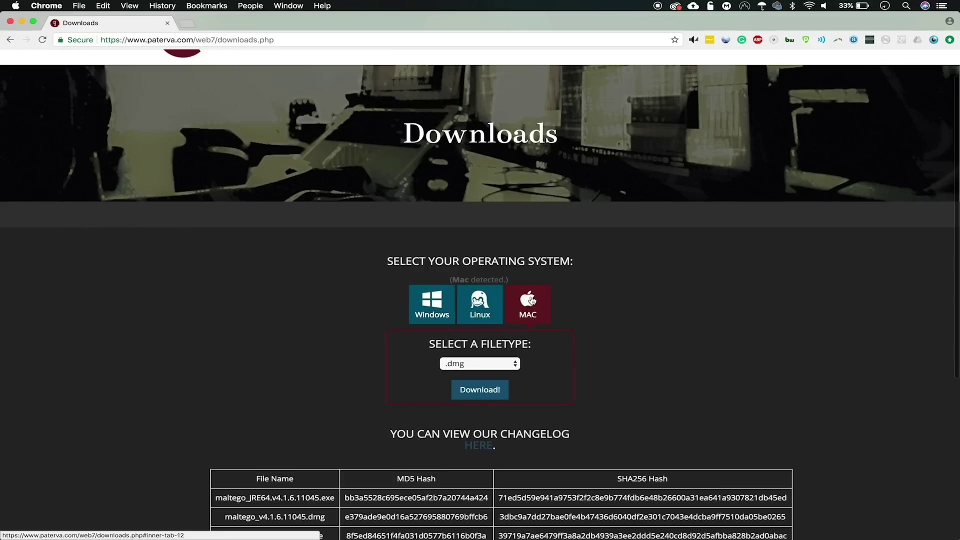
pyautogui.scroll(-2, 379, 299)
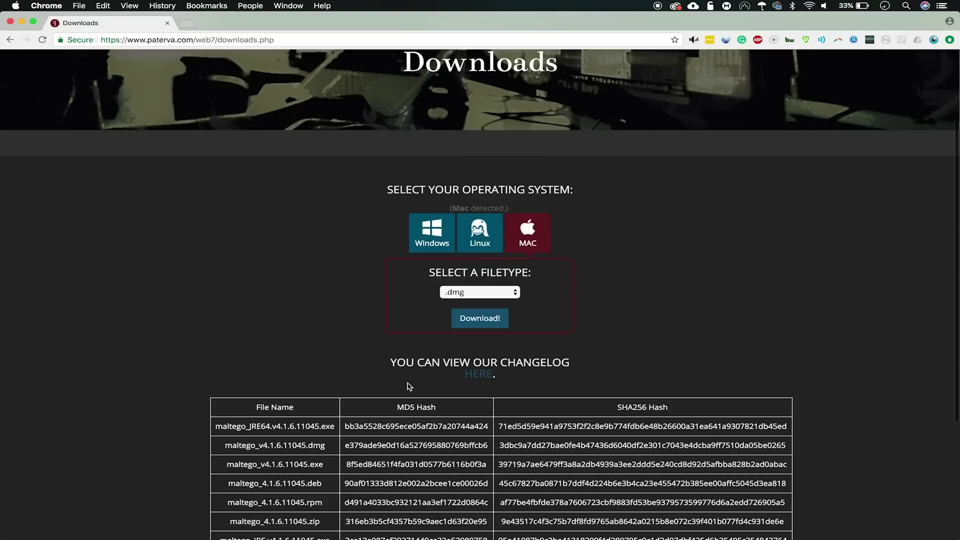
pyautogui.scroll(-2, 438, 379)
pyautogui.scroll(-2, 436, 379)
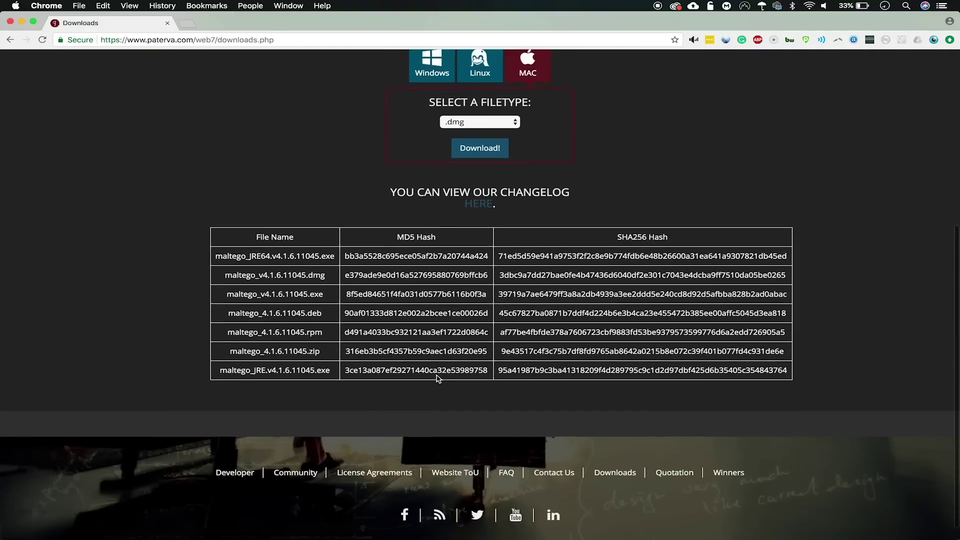
pyautogui.scroll(8, 442, 373)
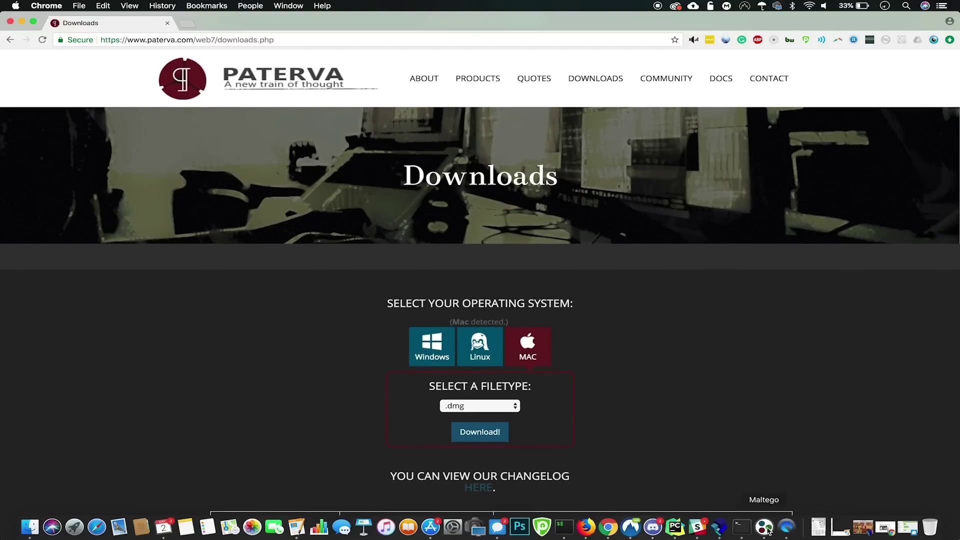
pyautogui.click(765, 528)
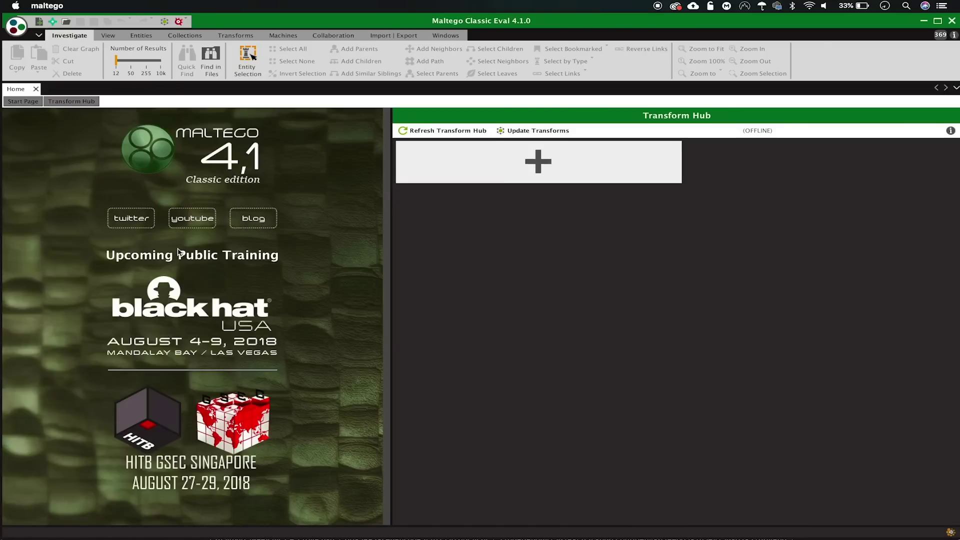
# - Create a blank graph named New Graph (1)
pyautogui.click(38, 21)
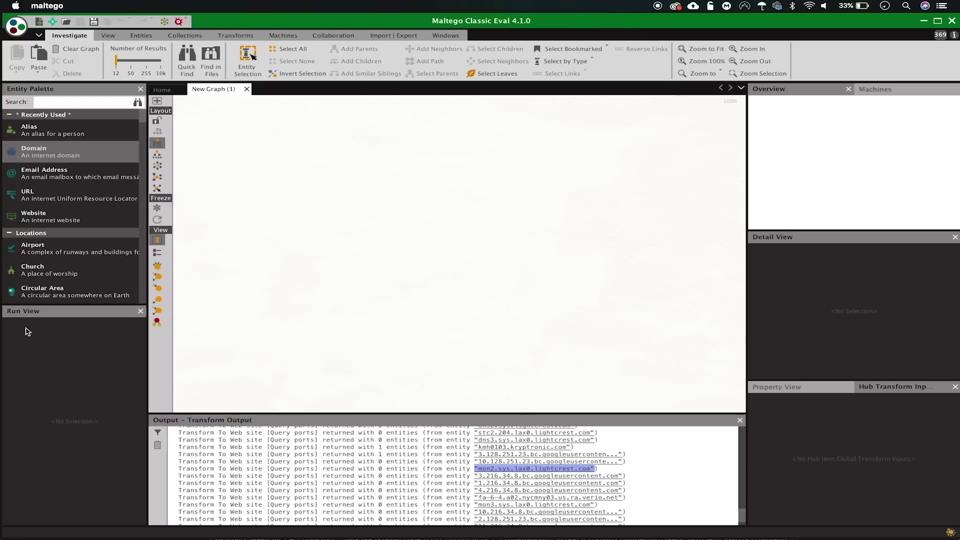
# - Place a Domain entity on the canvas and name it wonderhowto.com
pyautogui.moveTo(50, 153); pyautogui.dragTo(380, 167)
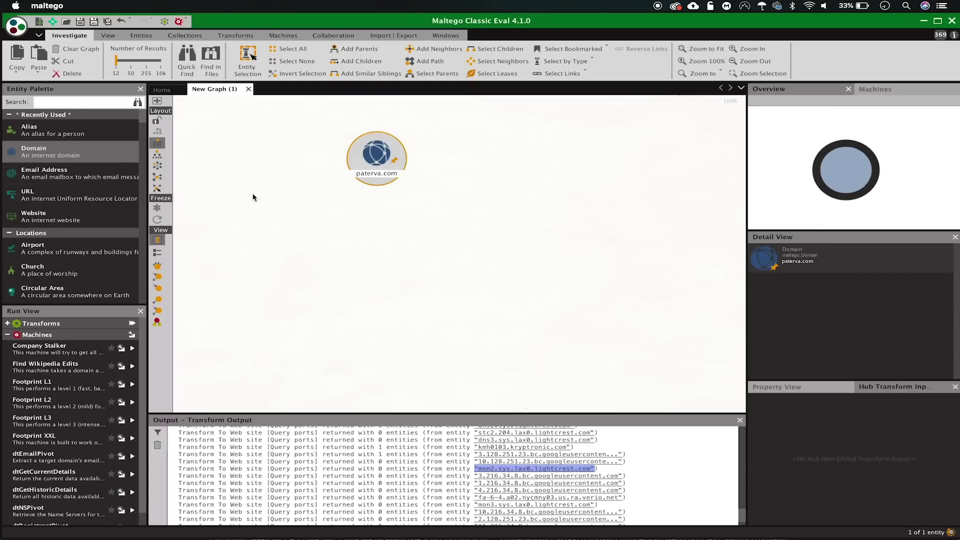
pyautogui.doubleClick(370, 174)
pyautogui.write('wonderhowto.ciom')
pyautogui.press('BackSpace')
pyautogui.press('BackSpace')
pyautogui.write('om')
pyautogui.press('Return')
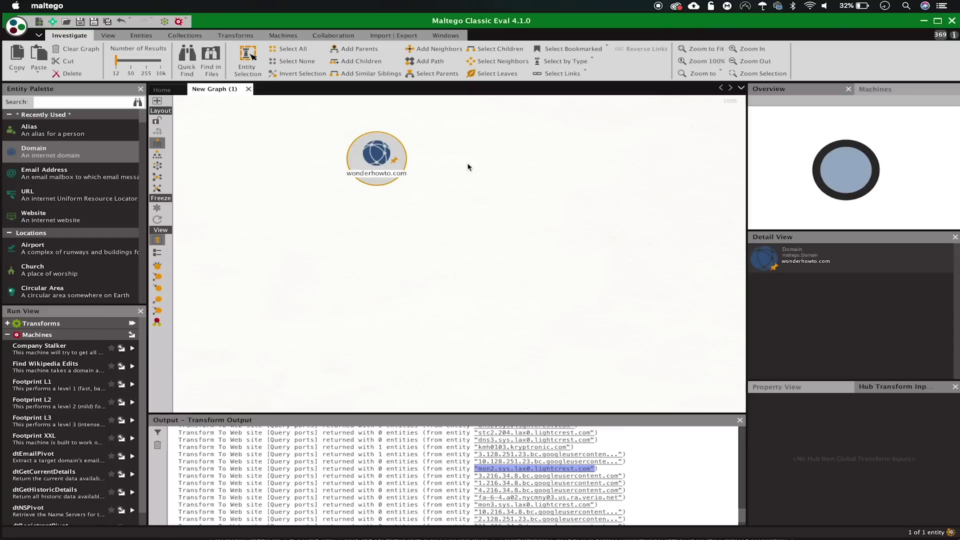
pyautogui.rightClick(376, 163)
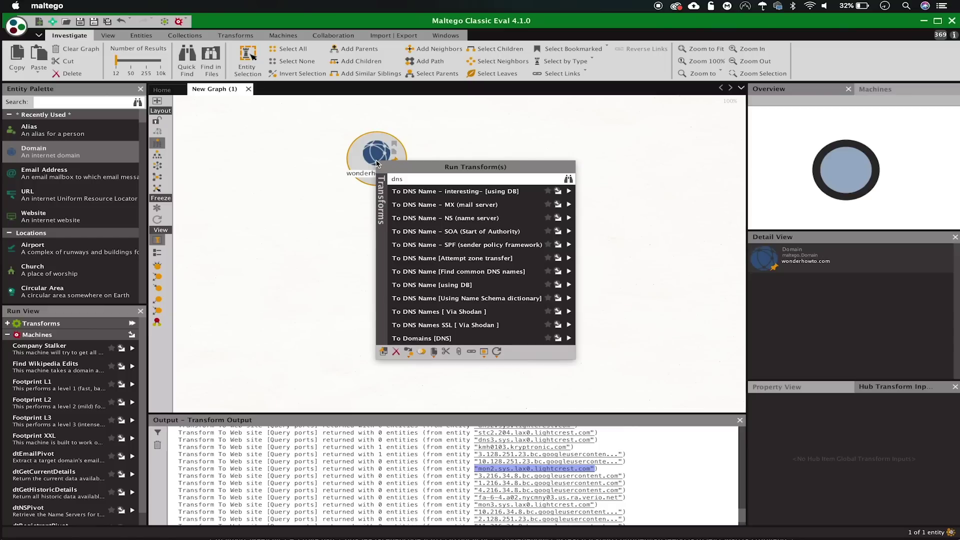
pyautogui.doubleClick(405, 178)
pyautogui.press('BackSpace')
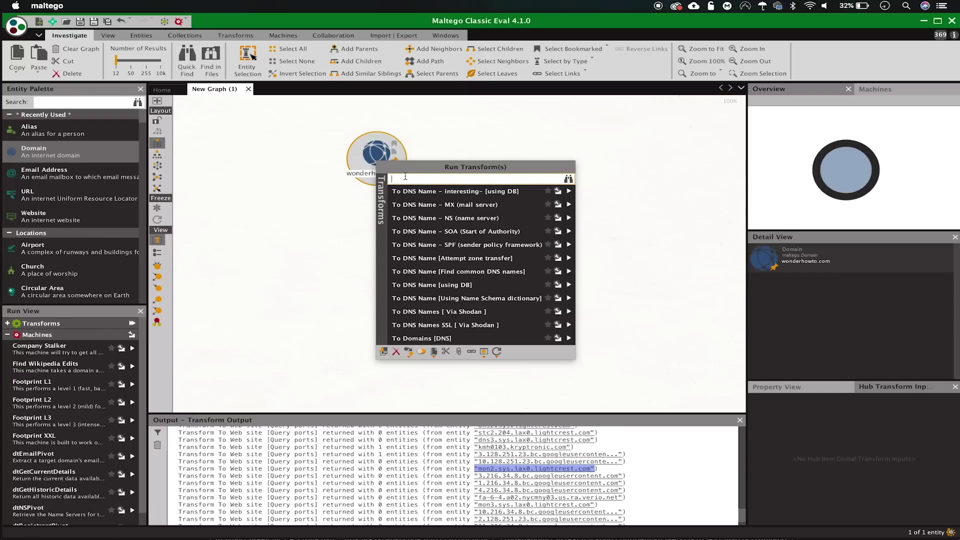
pyautogui.write('website')
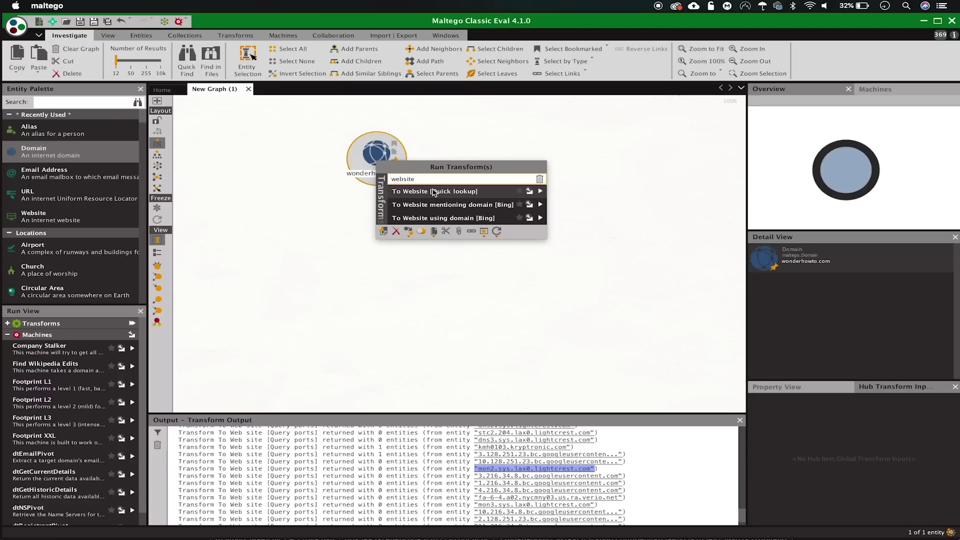
pyautogui.click(451, 192)
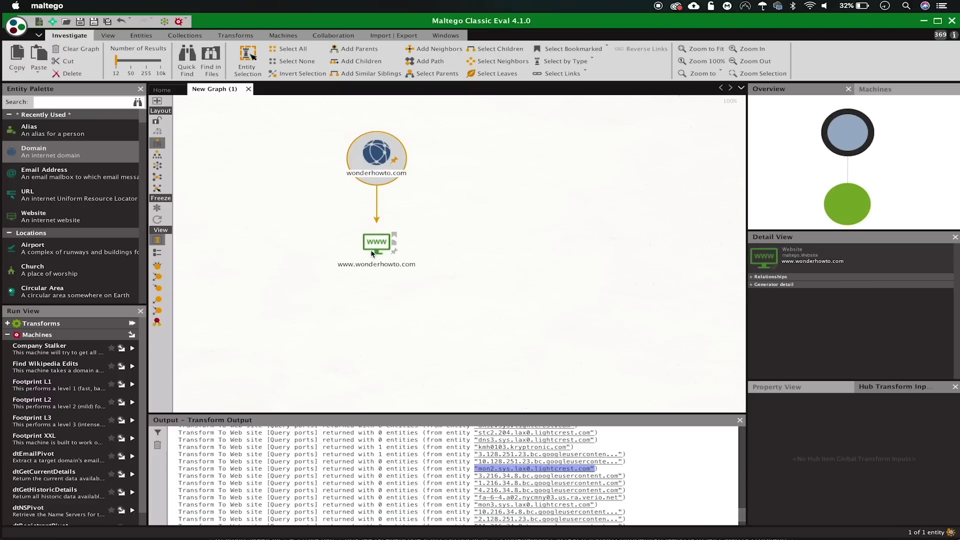
pyautogui.click(372, 254)
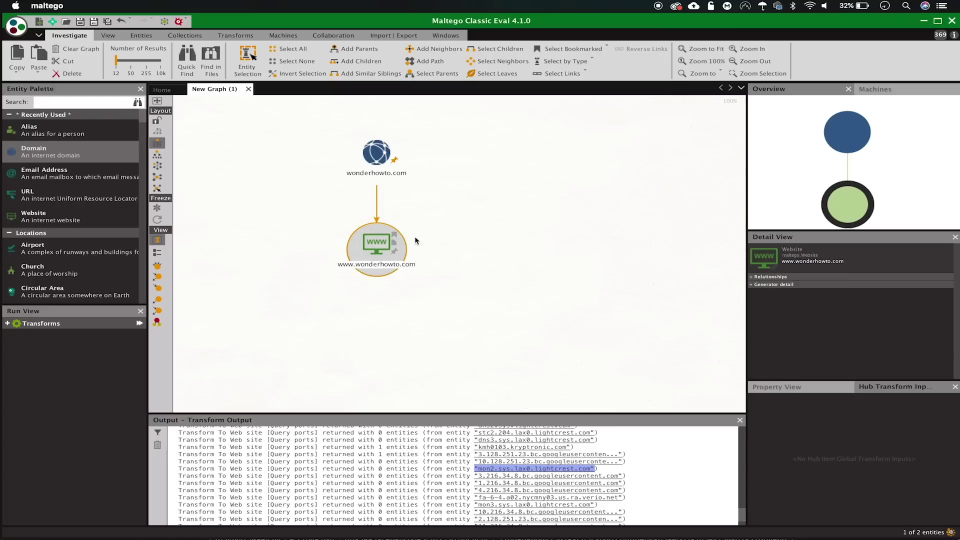
pyautogui.rightClick(368, 248)
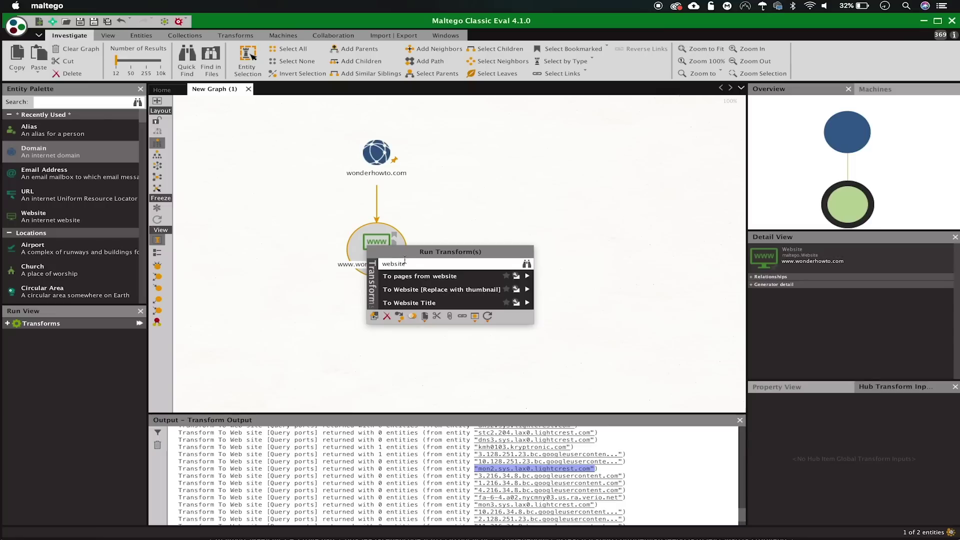
pyautogui.write('tracking')
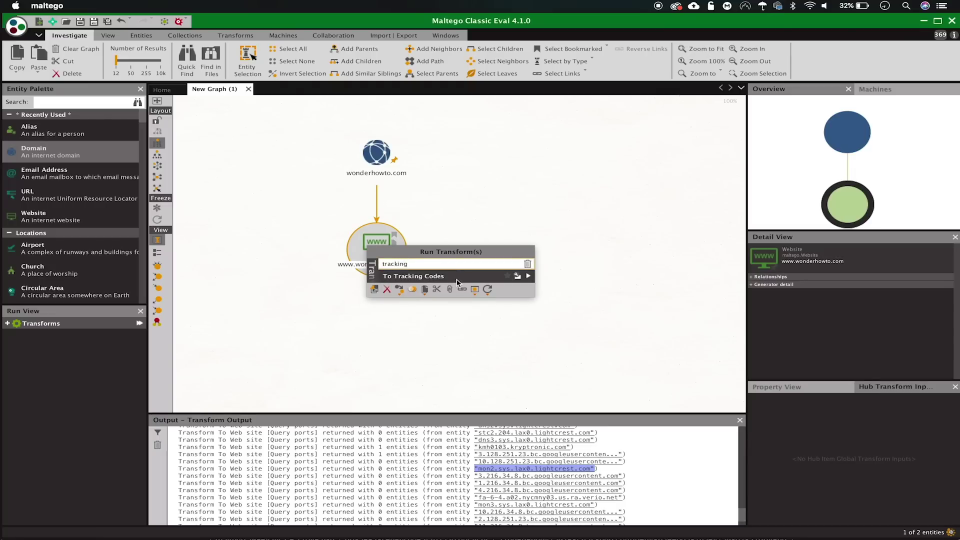
pyautogui.click(457, 277)
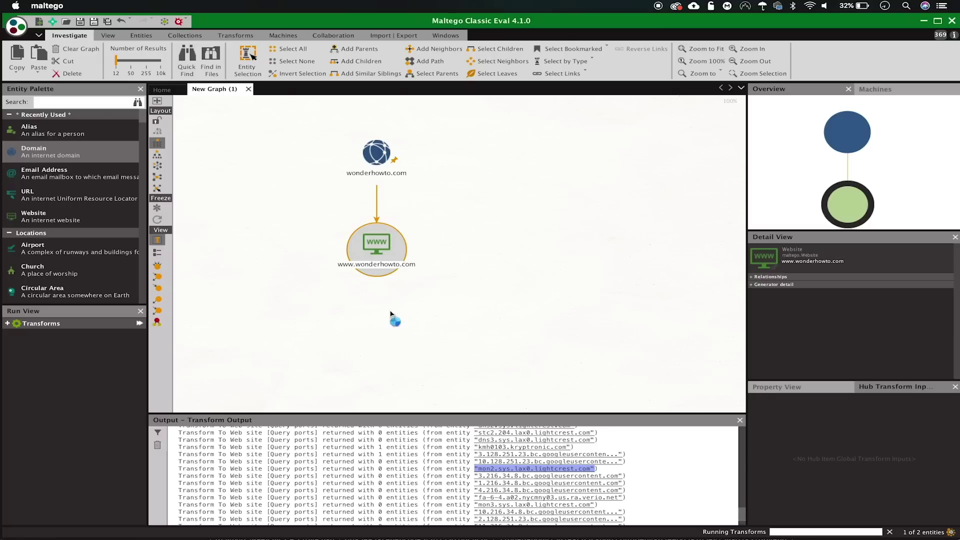
pyautogui.click(380, 341)
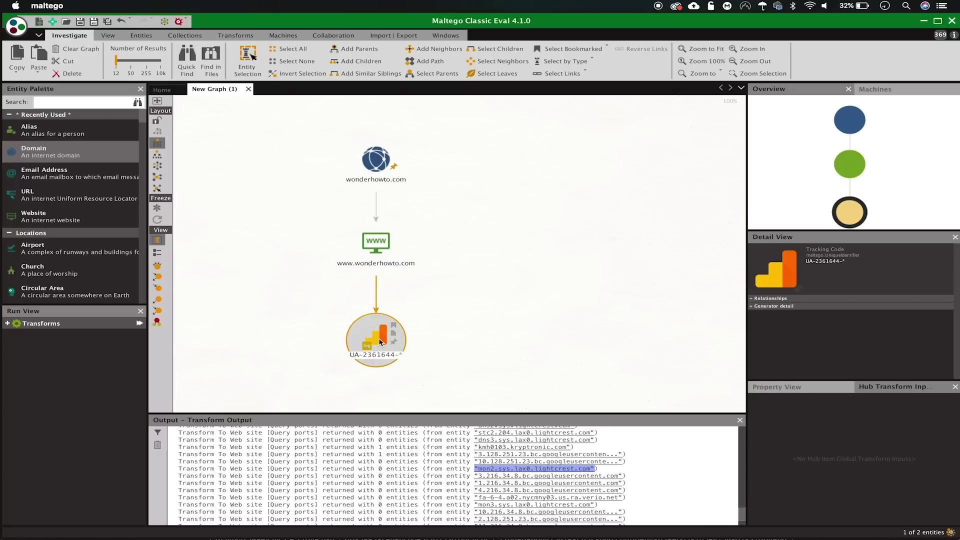
pyautogui.rightClick(380, 342)
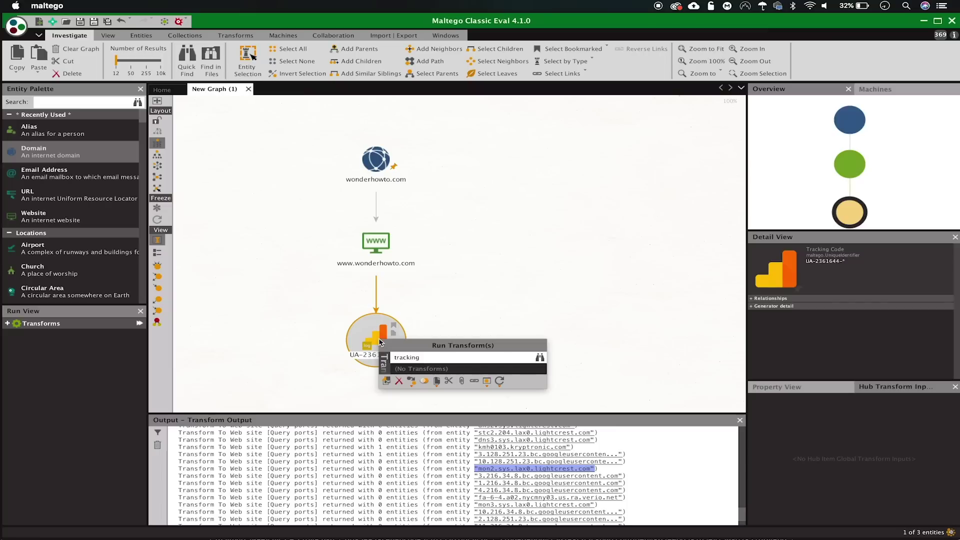
pyautogui.doubleClick(416, 356)
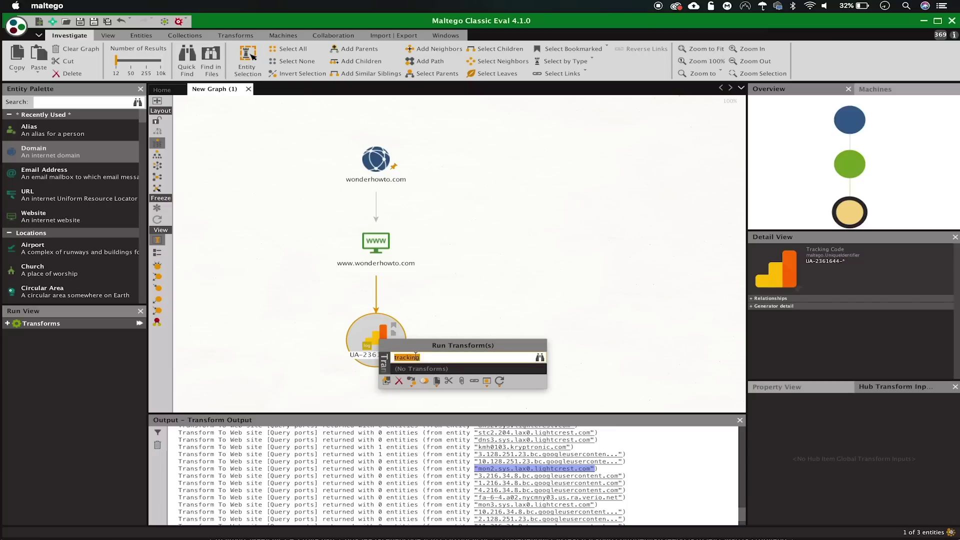
pyautogui.write('other')
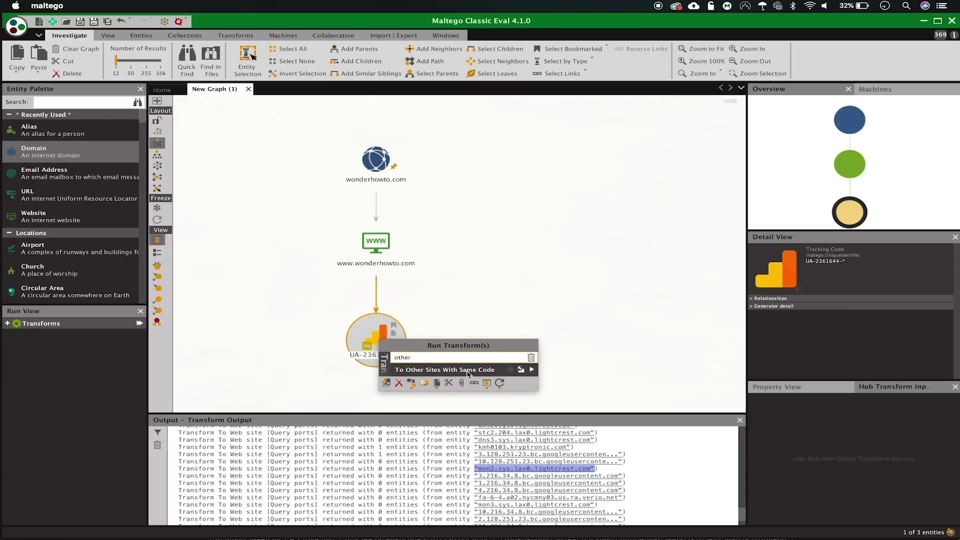
pyautogui.click(468, 371)
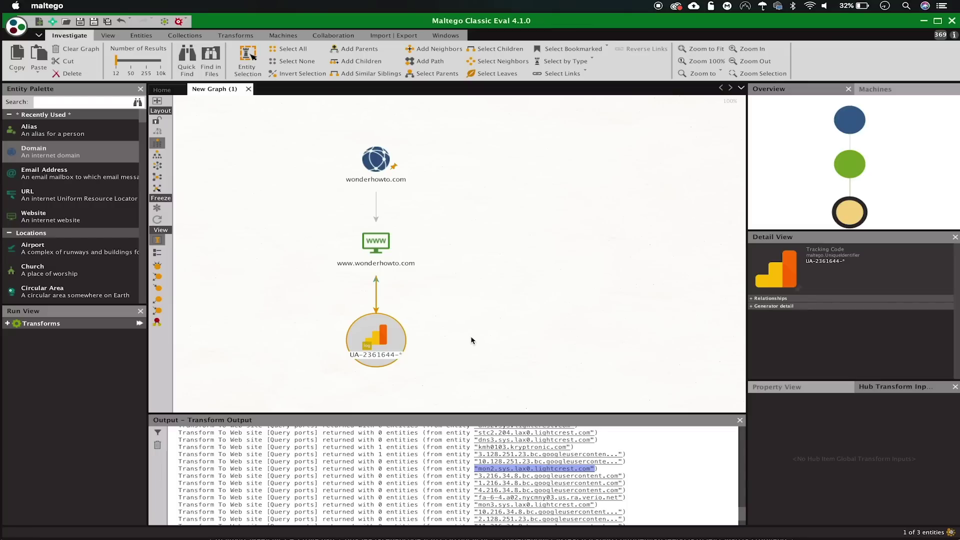
pyautogui.click(377, 250)
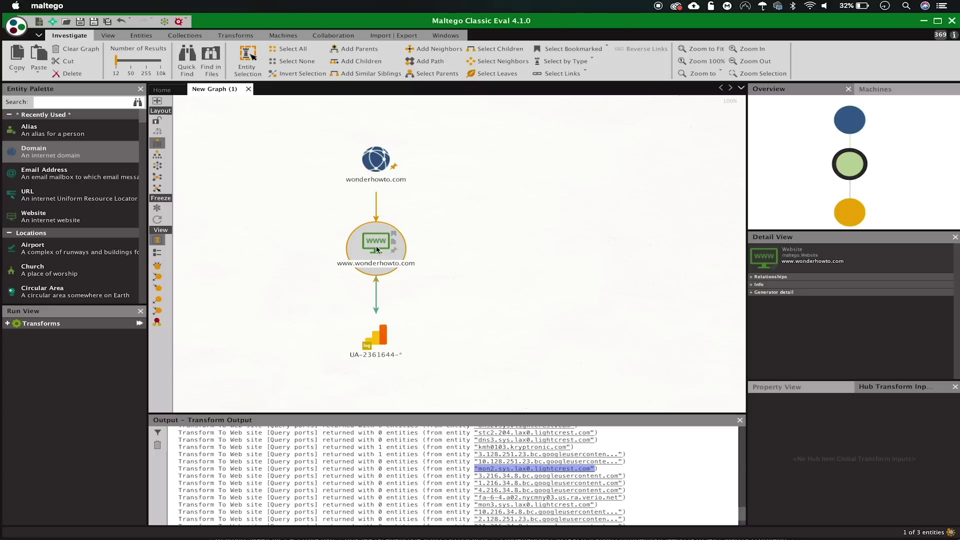
# - Run To DNS Name - MX on wonderhowto.com, adding seven Google mail servers like aspmx.l.google.com
pyautogui.click(375, 159)
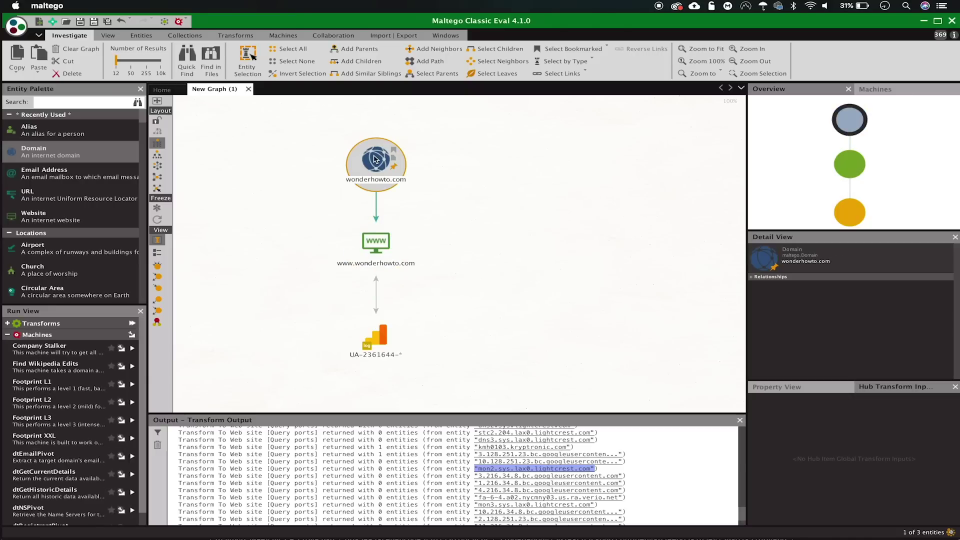
pyautogui.rightClick(375, 159)
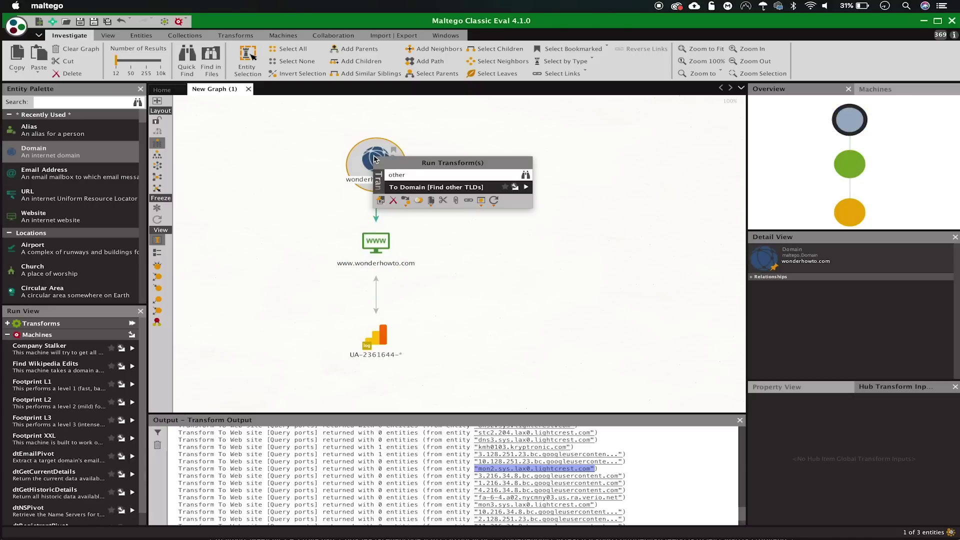
pyautogui.click(416, 177)
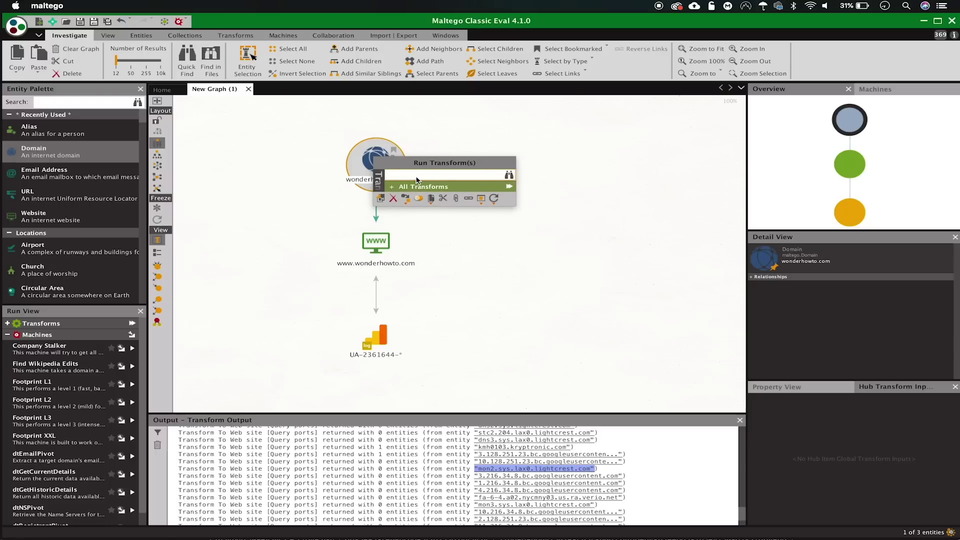
pyautogui.write('m')
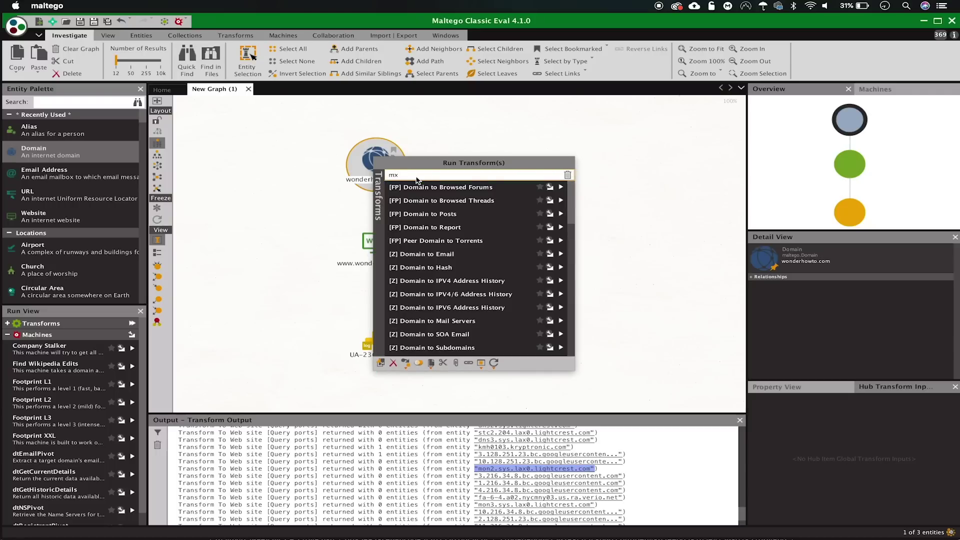
pyautogui.write('x')
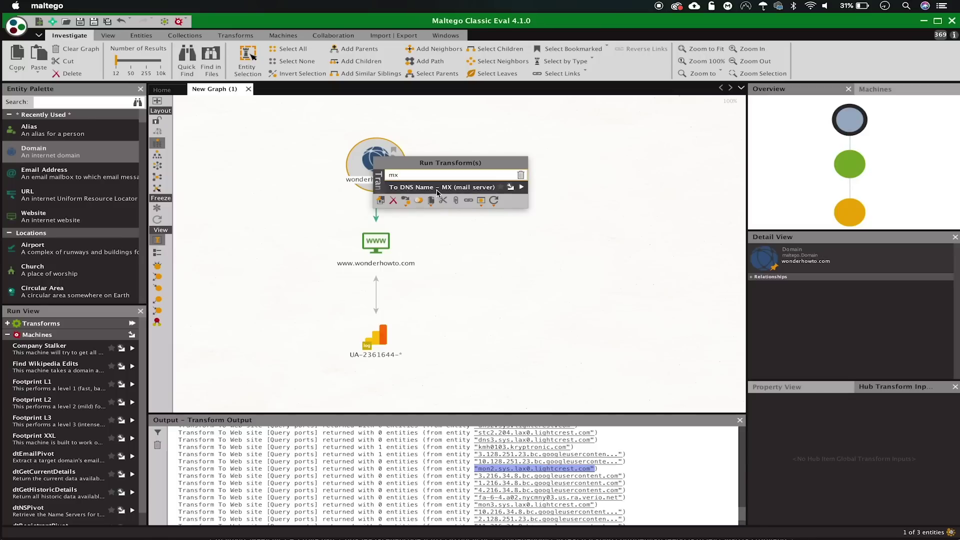
pyautogui.click(461, 188)
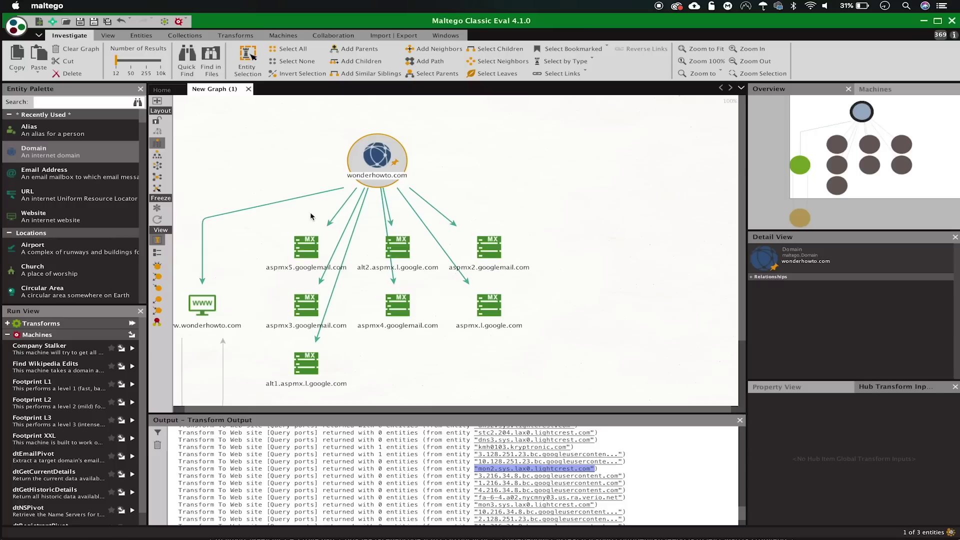
pyautogui.rightClick(367, 165)
# - Run To DNS Name - NS, adding name servers ns-cloud-e1 through ns-cloud-e4.googledomains.com
pyautogui.write('mx')
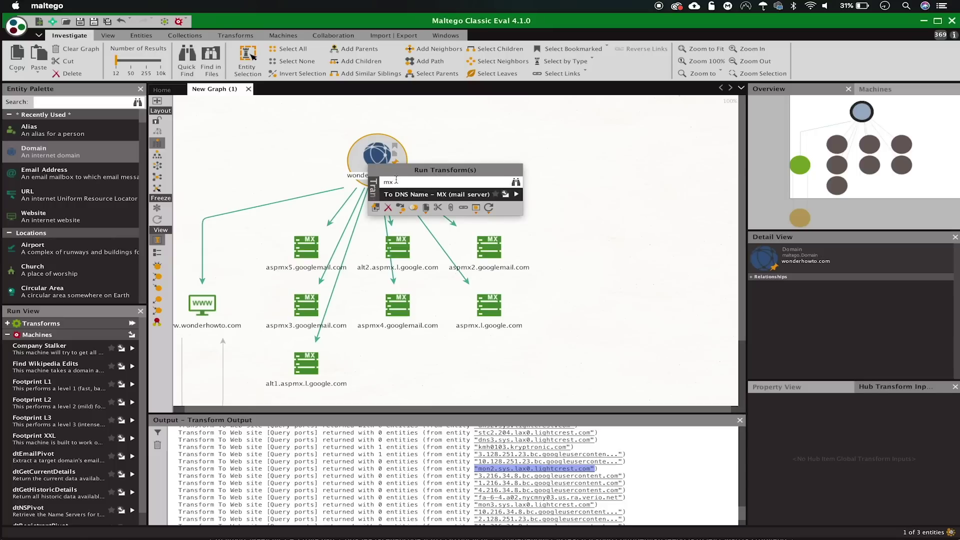
pyautogui.doubleClick(399, 182)
pyautogui.write('ns name')
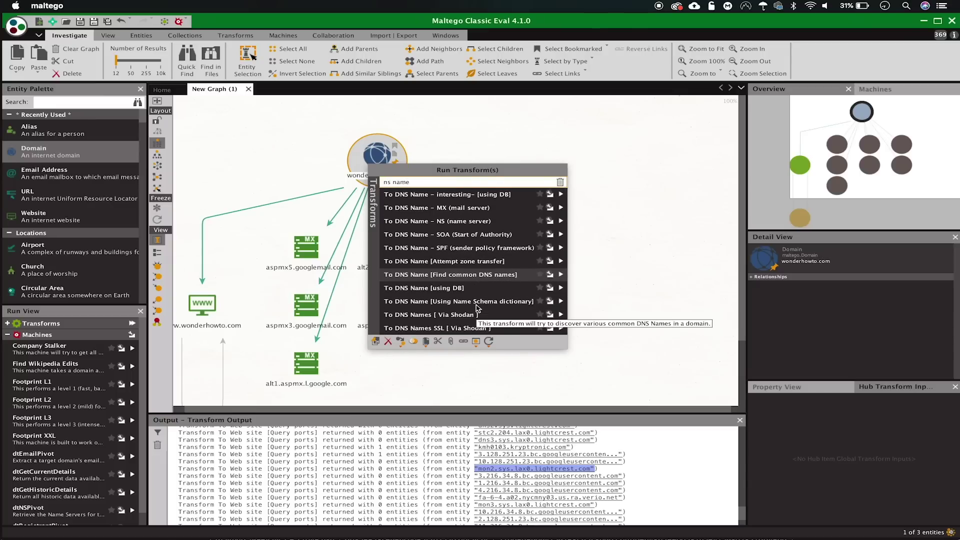
pyautogui.click(456, 222)
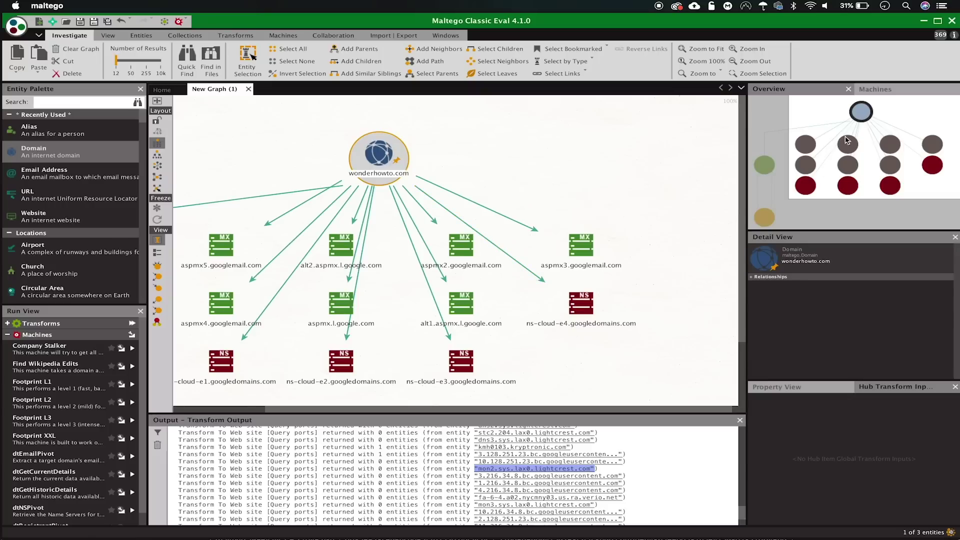
pyautogui.moveTo(850, 143); pyautogui.dragTo(815, 149)
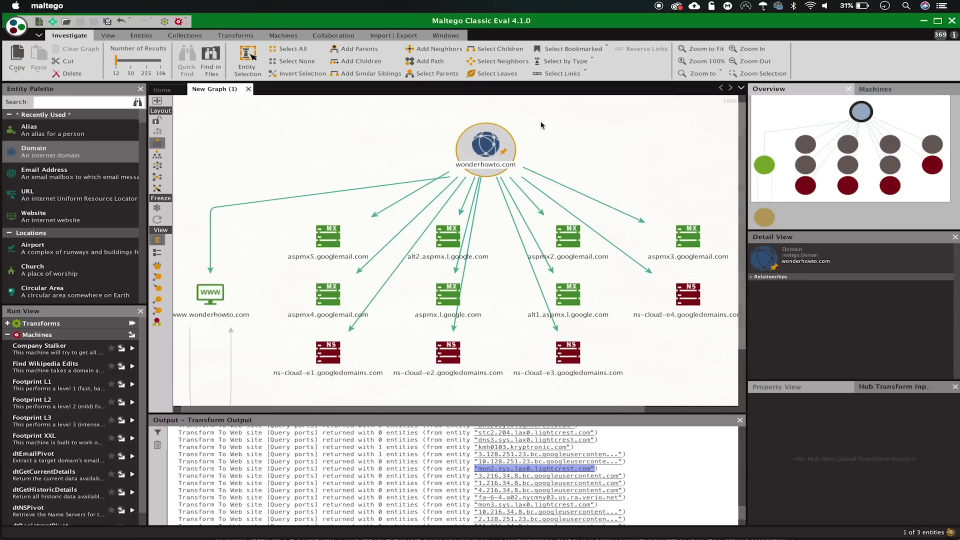
pyautogui.rightClick(483, 147)
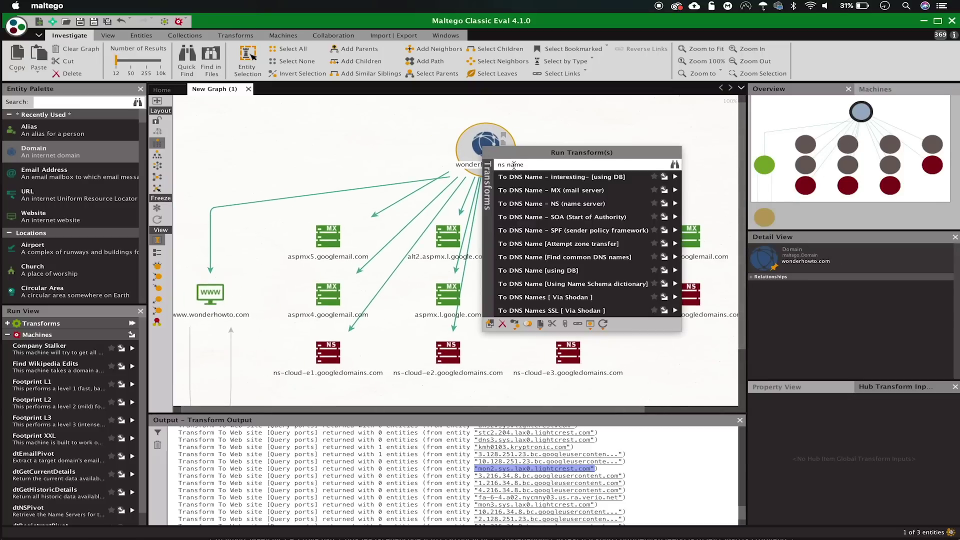
pyautogui.tripleClick(514, 165)
# - Run the To Domains [DNS] transform on wonderhowto.com
pyautogui.write('DN')
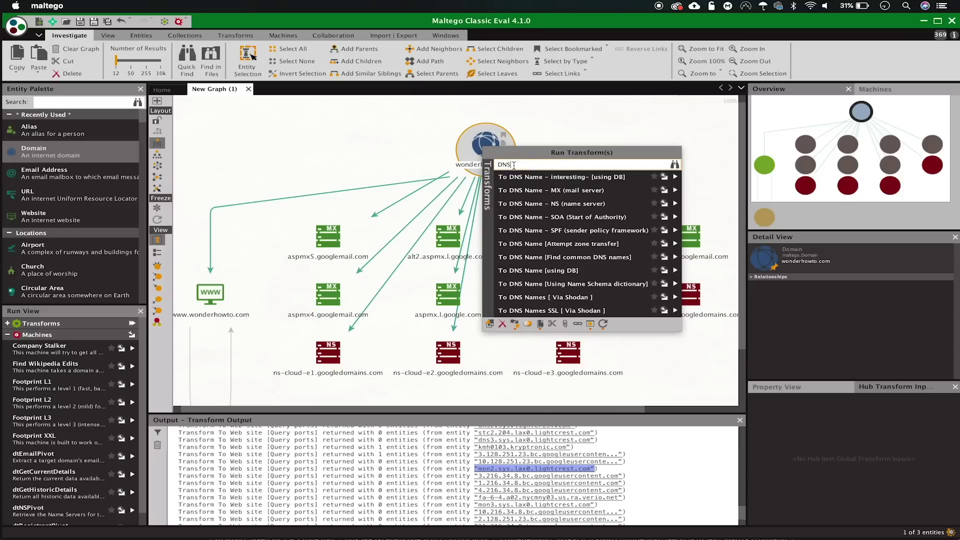
pyautogui.write('S')
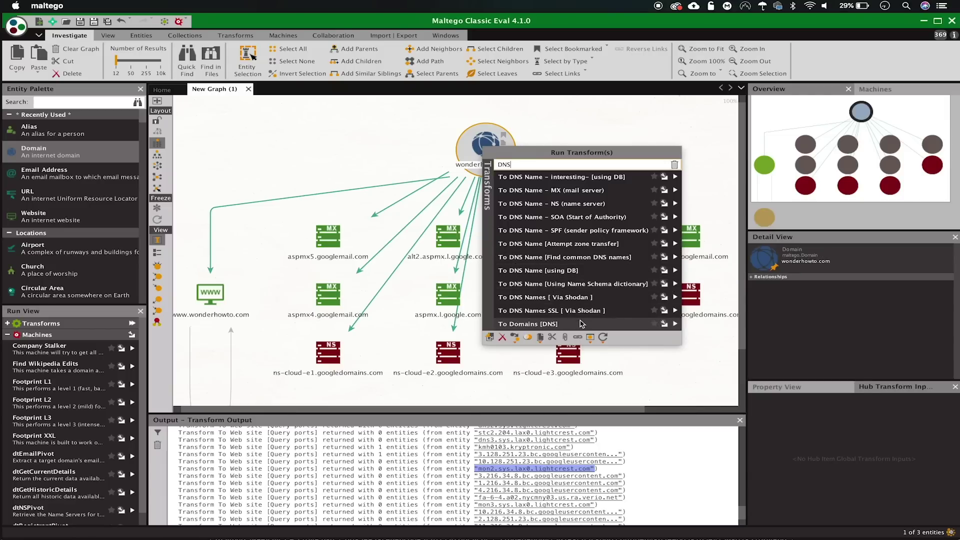
pyautogui.click(542, 325)
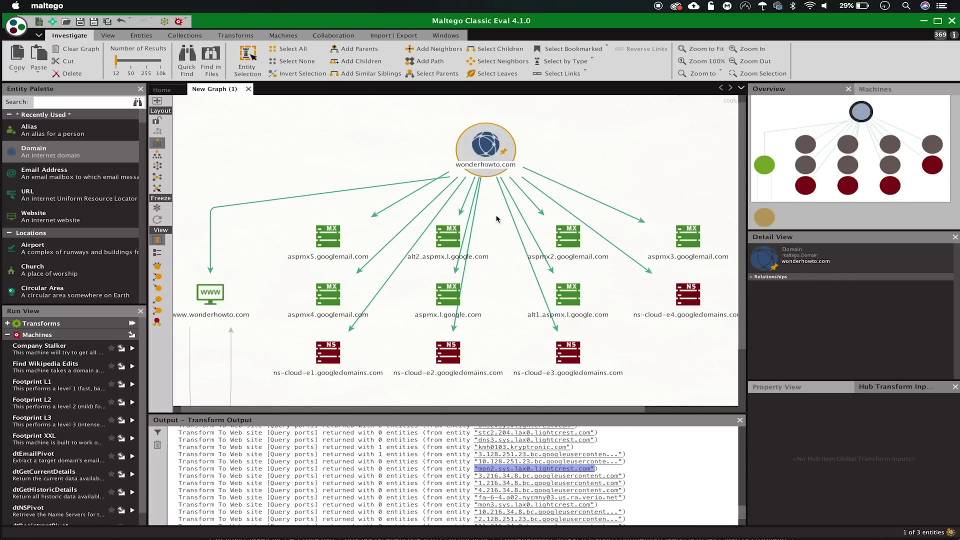
pyautogui.rightClick(483, 155)
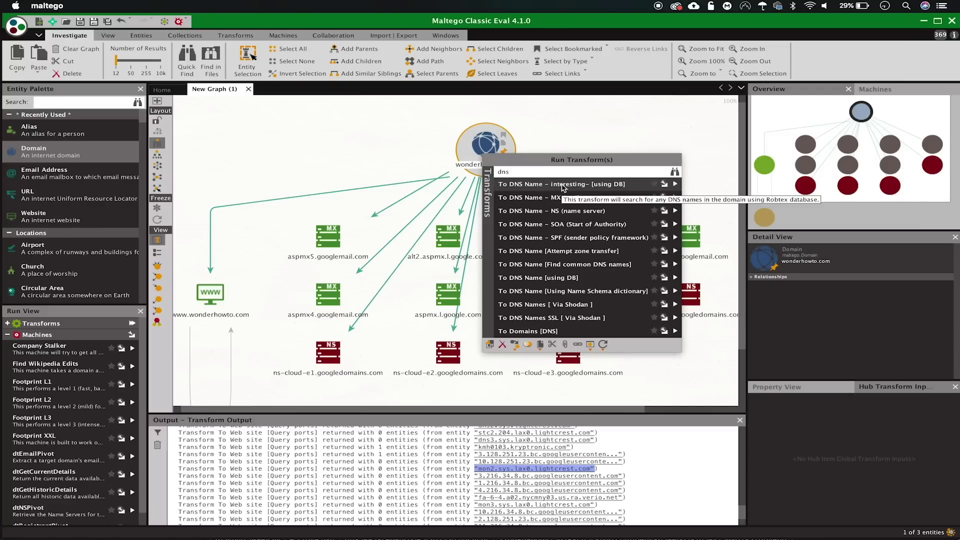
pyautogui.click(506, 216)
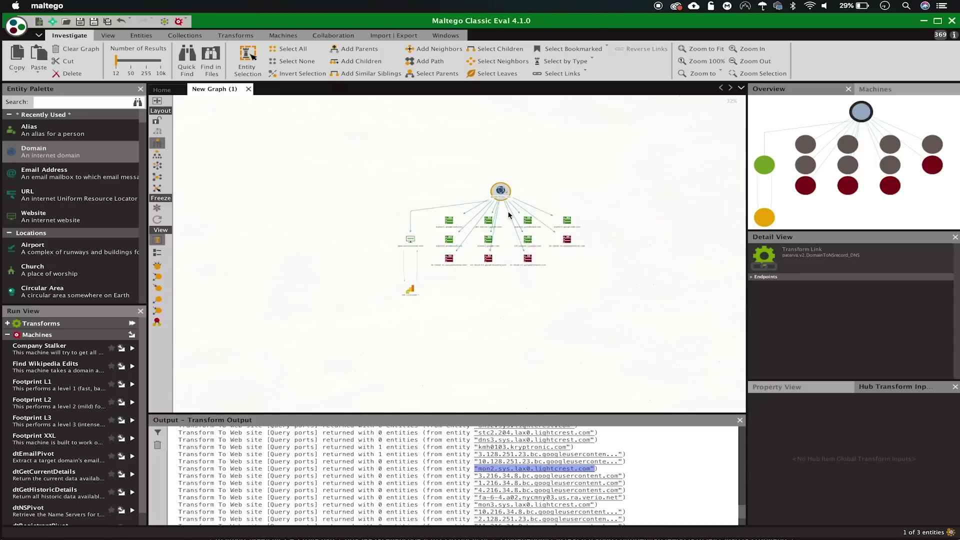
# - Find common DNS names like mail and wildcard-in-use.wonderhowto.com, then rerun the MX lookup
pyautogui.rightClick(496, 168)
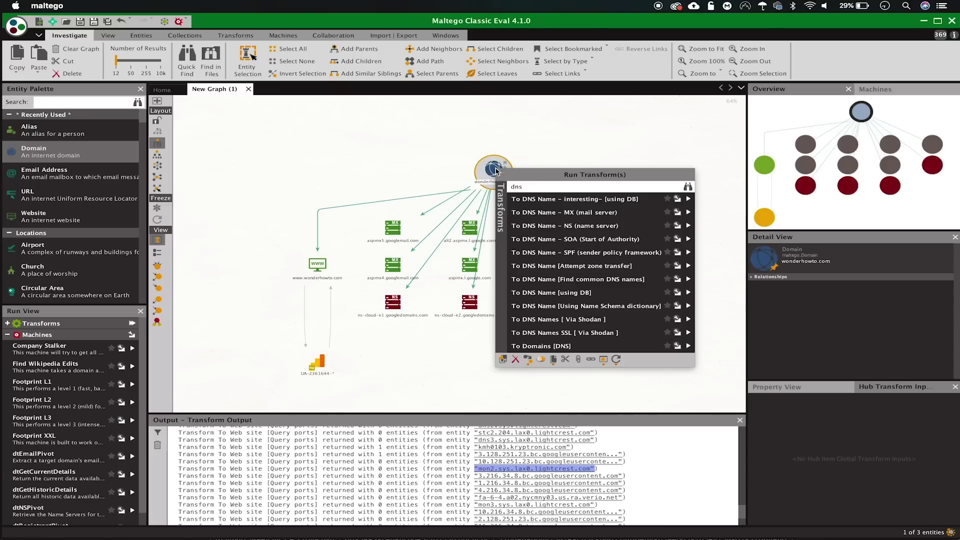
pyautogui.click(578, 280)
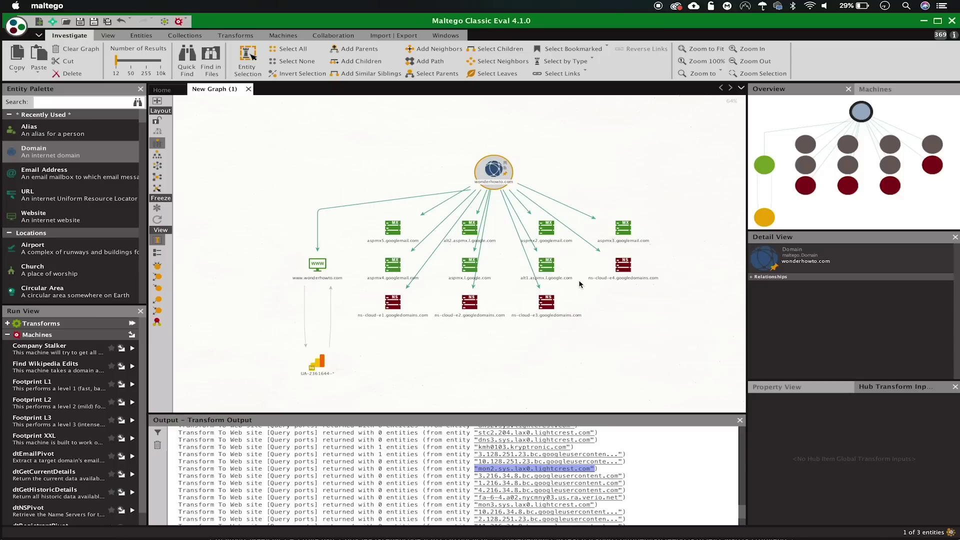
pyautogui.rightClick(493, 176)
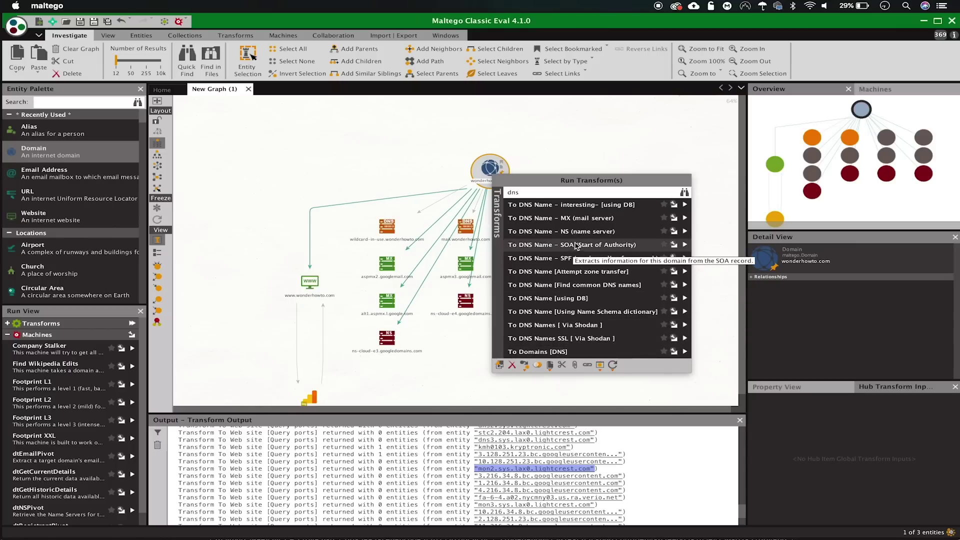
pyautogui.click(591, 218)
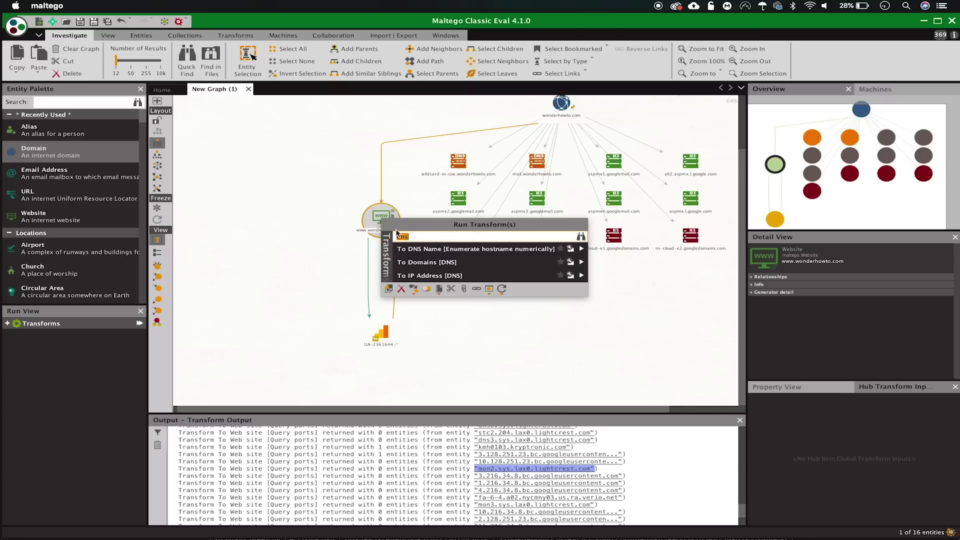
pyautogui.write('DNS')
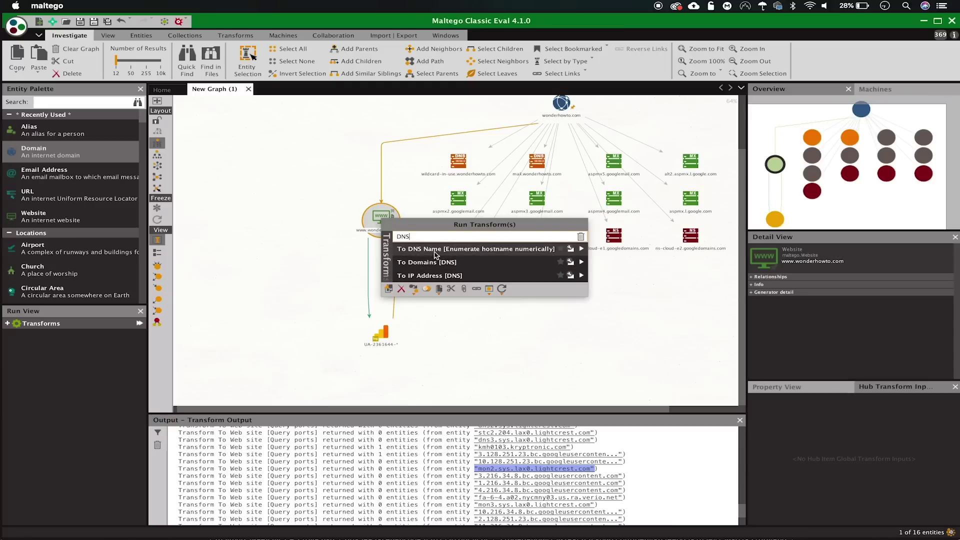
pyautogui.click(484, 253)
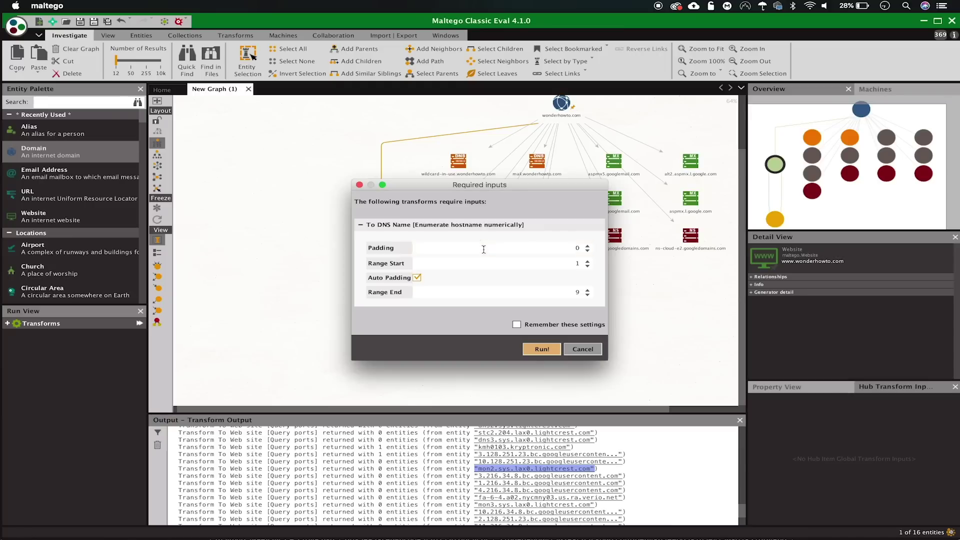
pyautogui.click(545, 349)
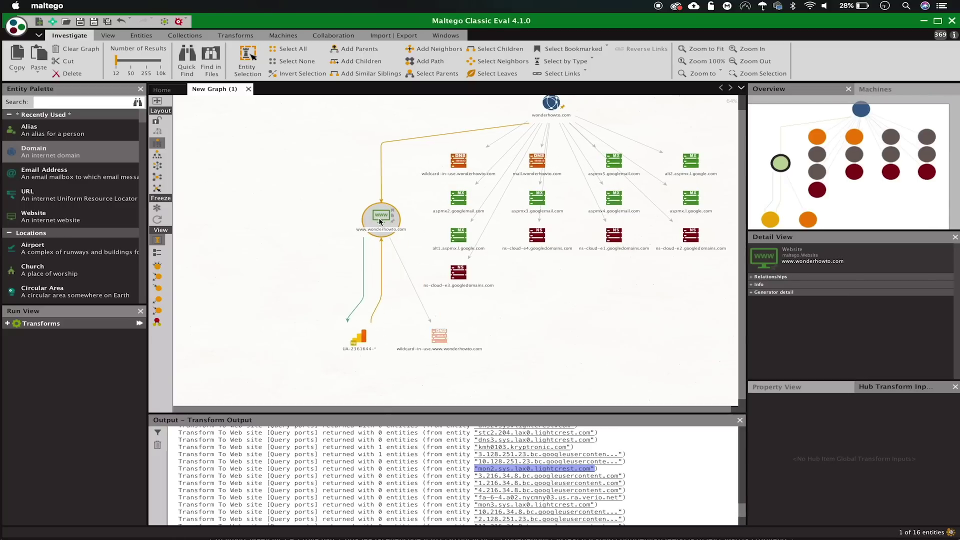
pyautogui.rightClick(379, 217)
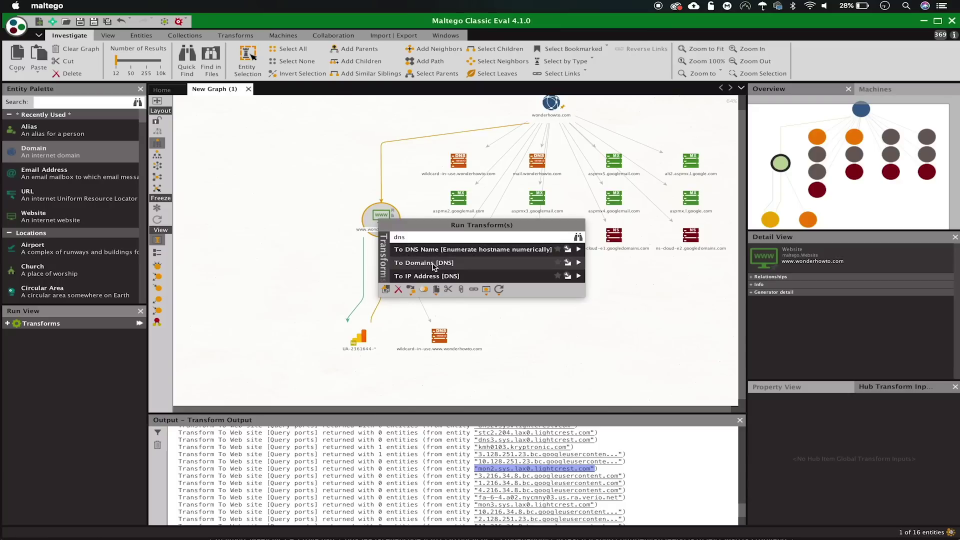
pyautogui.click(465, 278)
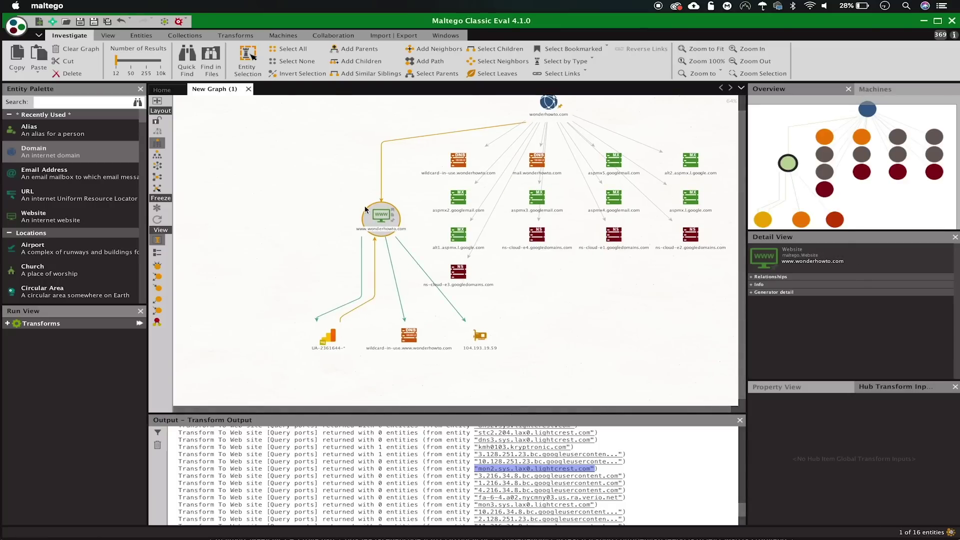
# - Run To DNS Name [Other DNS names] on the IP 104.193.19.59
pyautogui.click(479, 336)
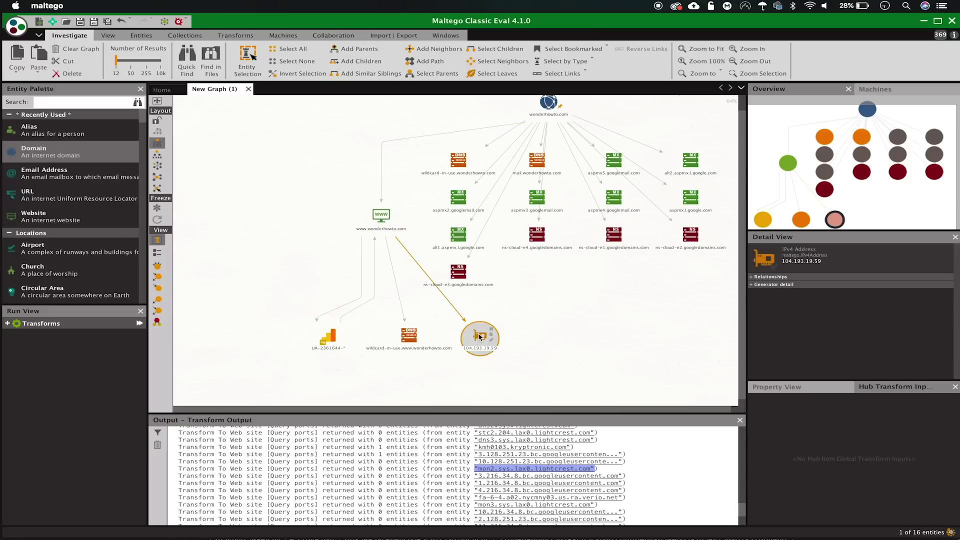
pyautogui.rightClick(479, 336)
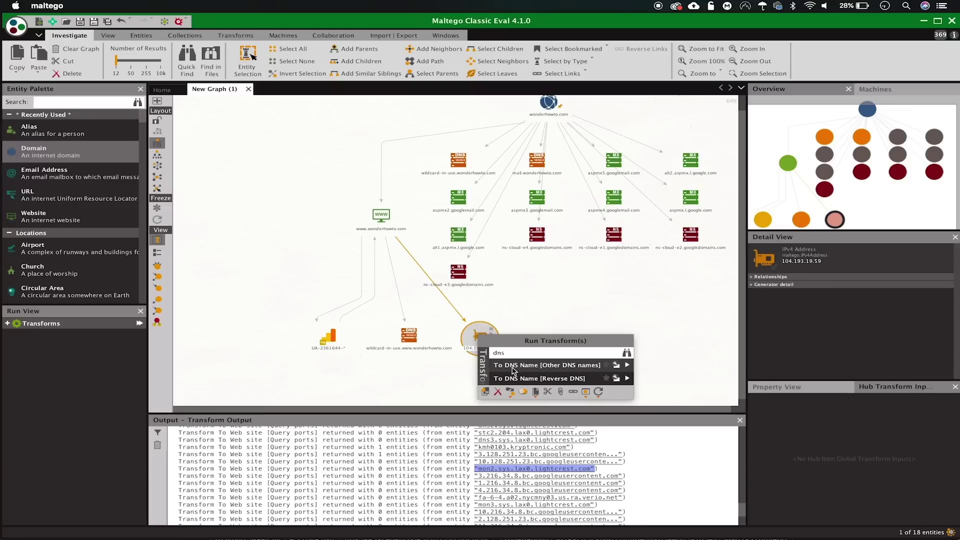
pyautogui.click(546, 370)
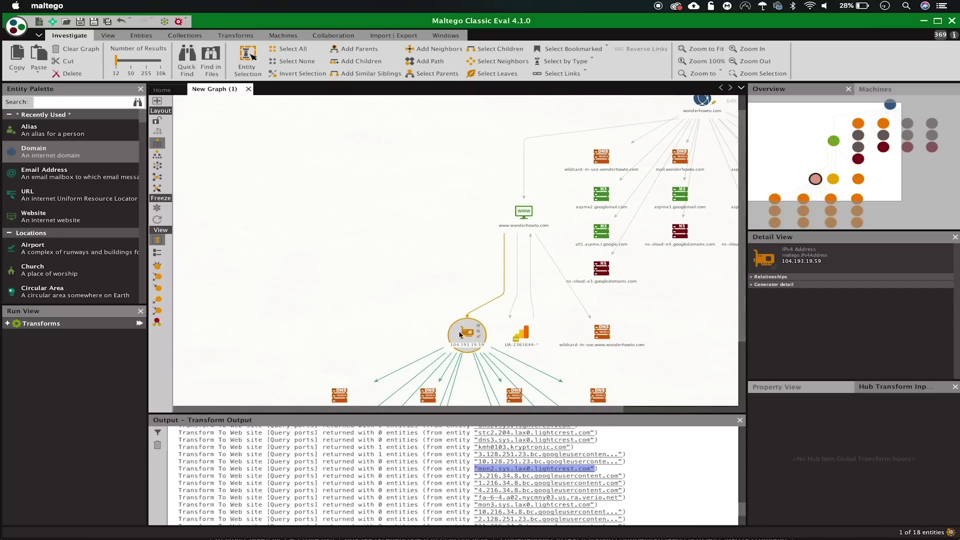
pyautogui.moveTo(769, 176); pyautogui.dragTo(802, 219)
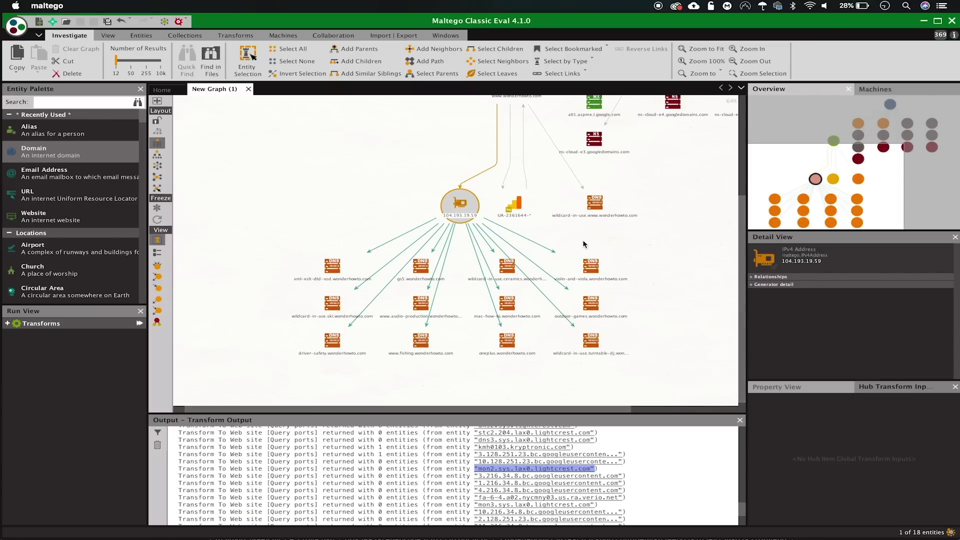
# - Inspect the new subdomains, including violin-and-viola and wildcard-in-use.ski.wonderhowto.com
pyautogui.click(559, 280)
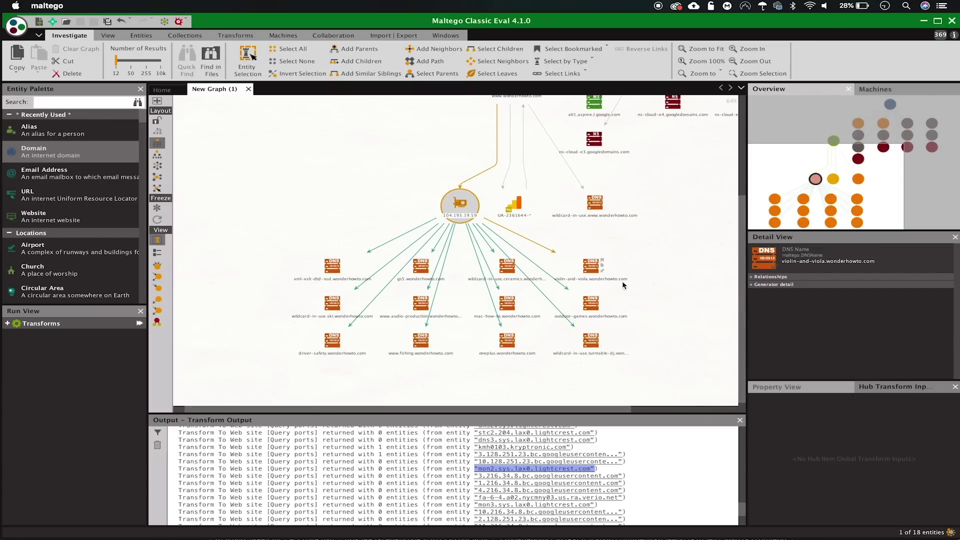
pyautogui.click(602, 315)
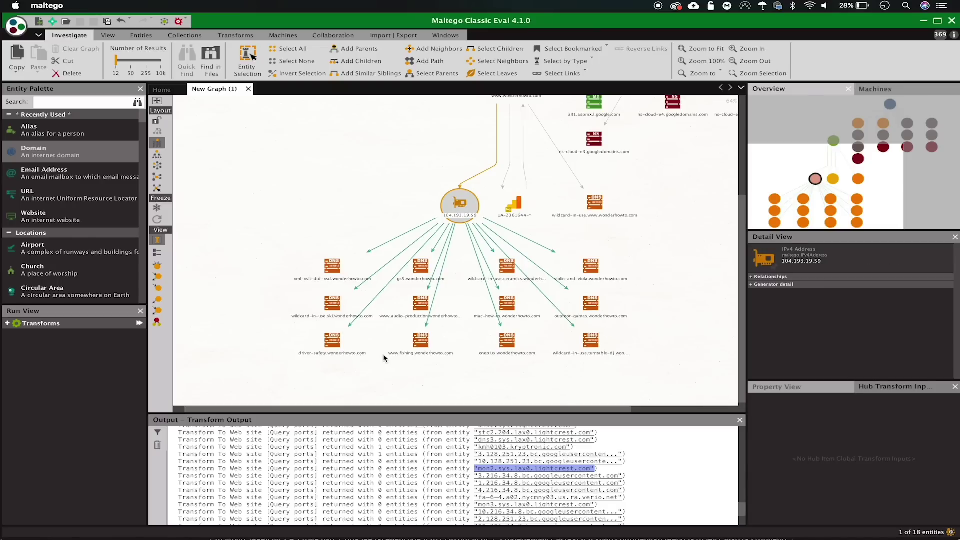
pyautogui.click(328, 301)
pyautogui.click(361, 298)
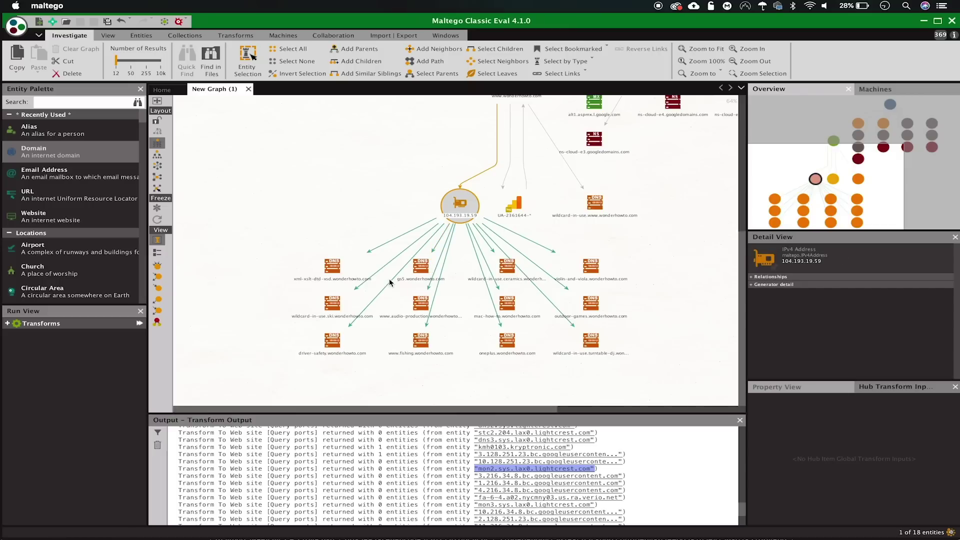
pyautogui.scroll(-2, 389, 278)
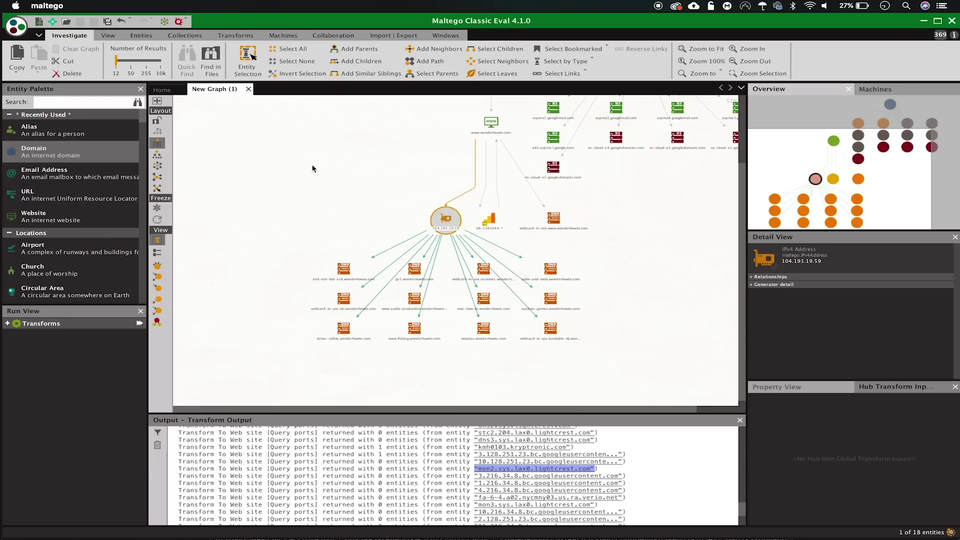
# - Select every entity and run To IP Address [DNS] on all of them
pyautogui.press('super+a')
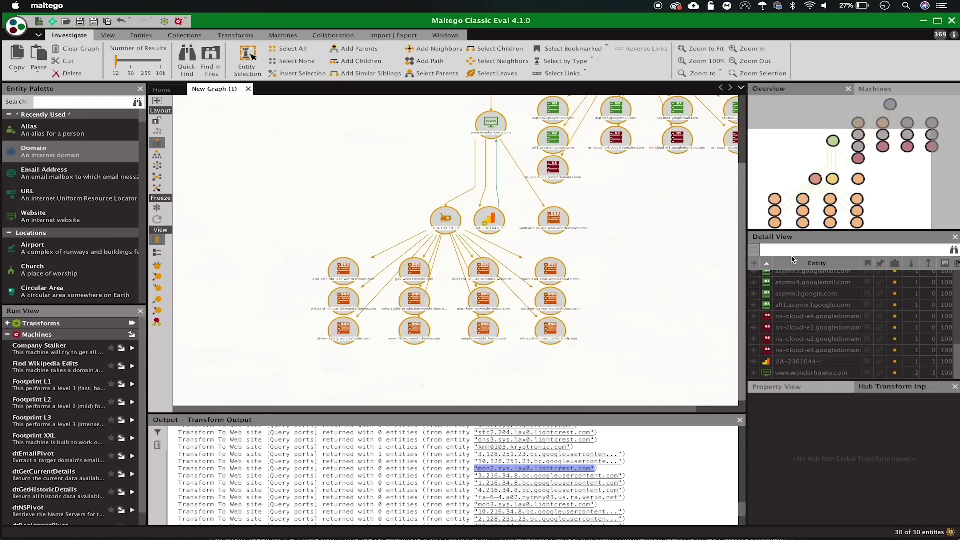
pyautogui.scroll(5, 871, 321)
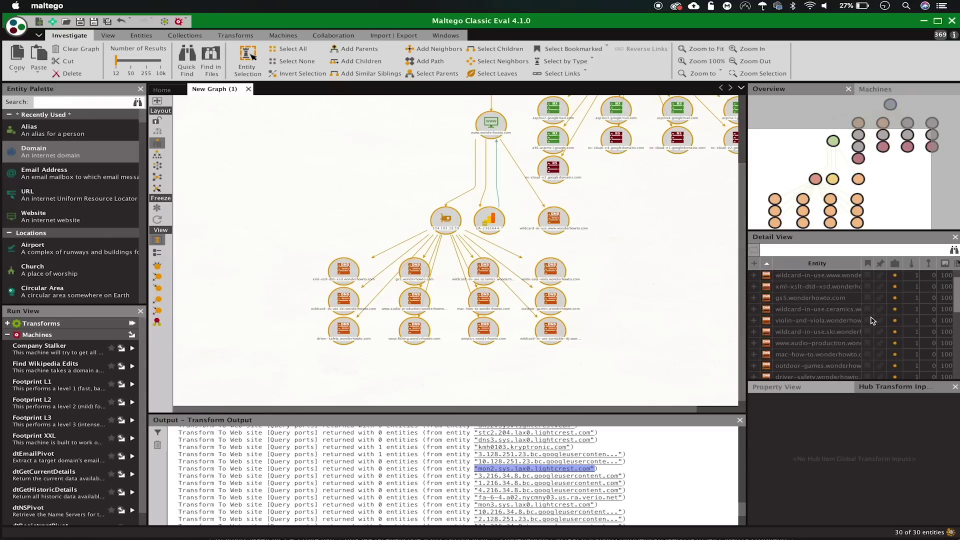
pyautogui.scroll(-3, 848, 301)
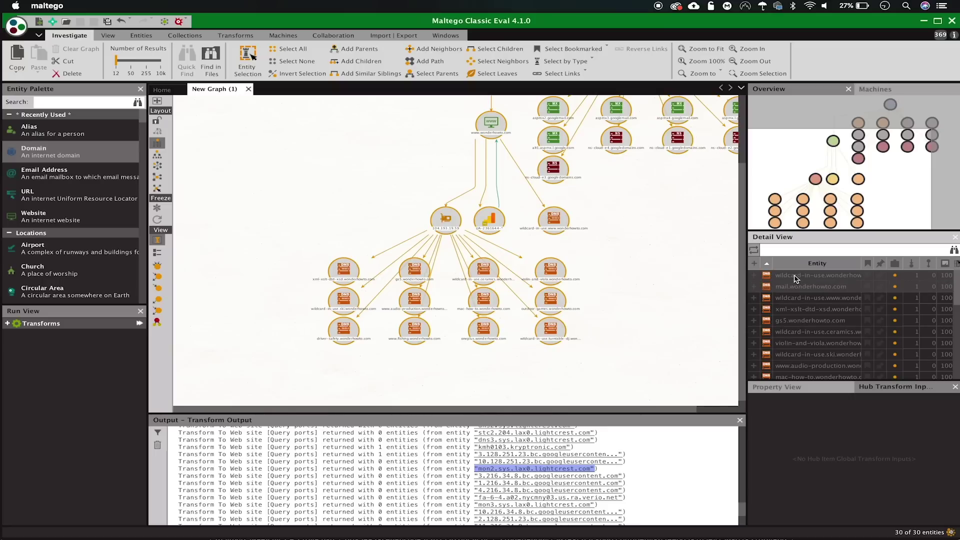
pyautogui.scroll(-5, 796, 279)
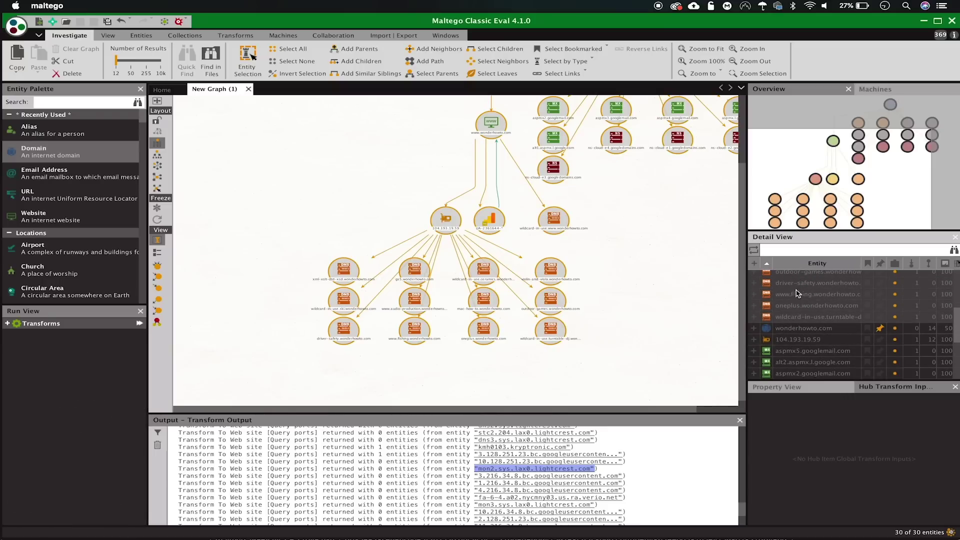
pyautogui.rightClick(787, 285)
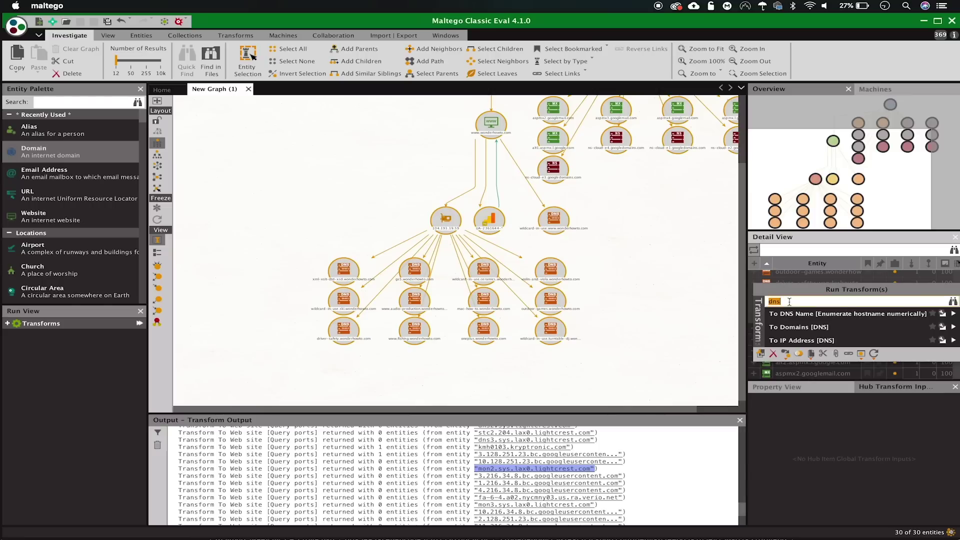
pyautogui.write('IP')
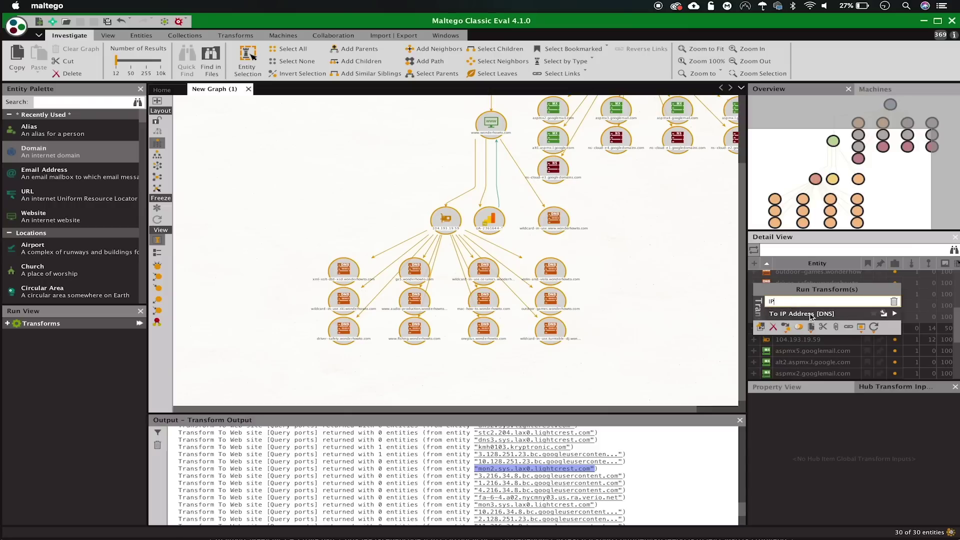
pyautogui.click(811, 314)
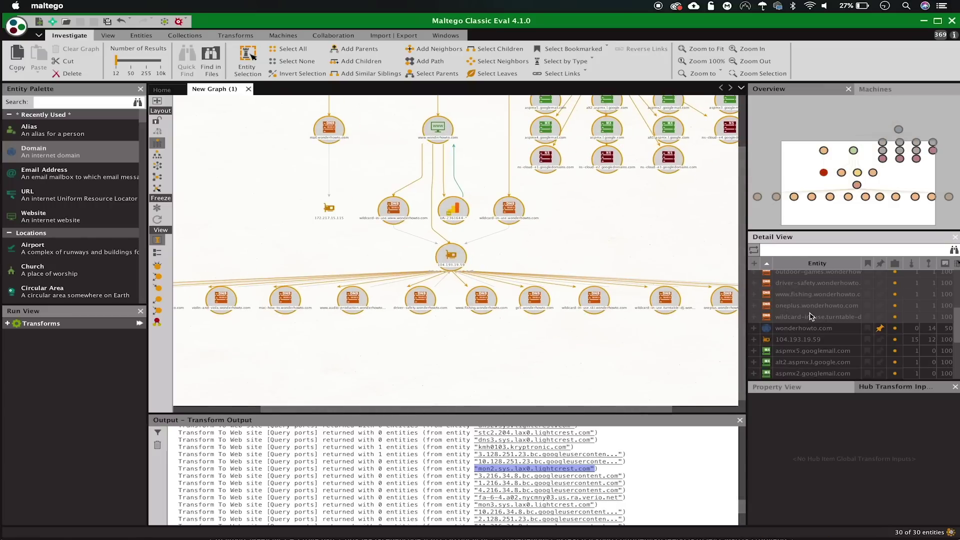
# - Pan to the new results and rerun the IP address lookup on the remaining entities
pyautogui.click(825, 199)
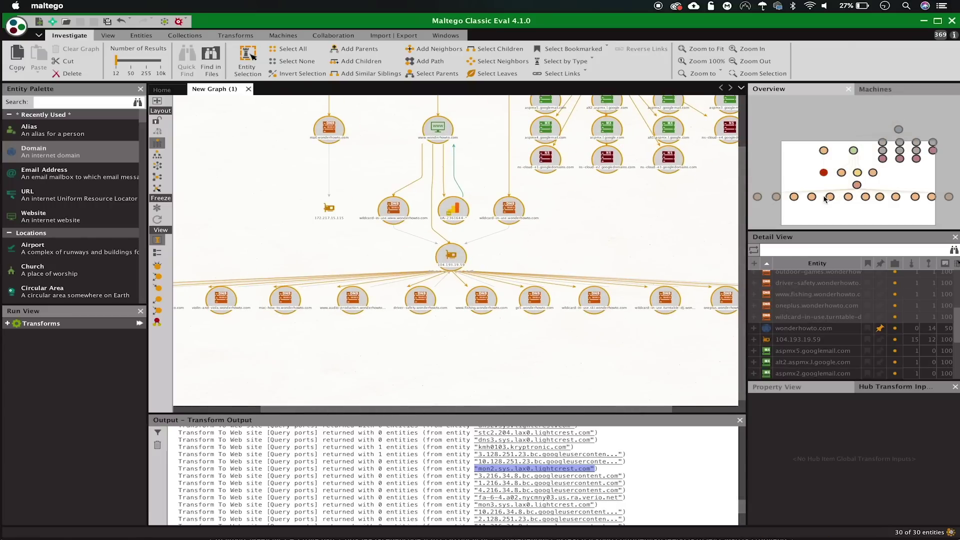
pyautogui.moveTo(826, 199); pyautogui.dragTo(853, 208)
pyautogui.click(613, 259)
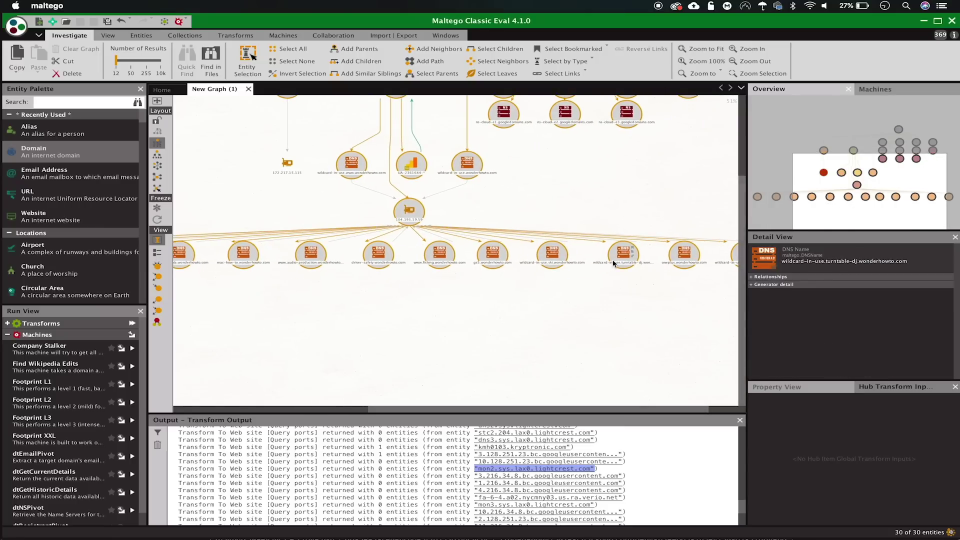
pyautogui.click(373, 277)
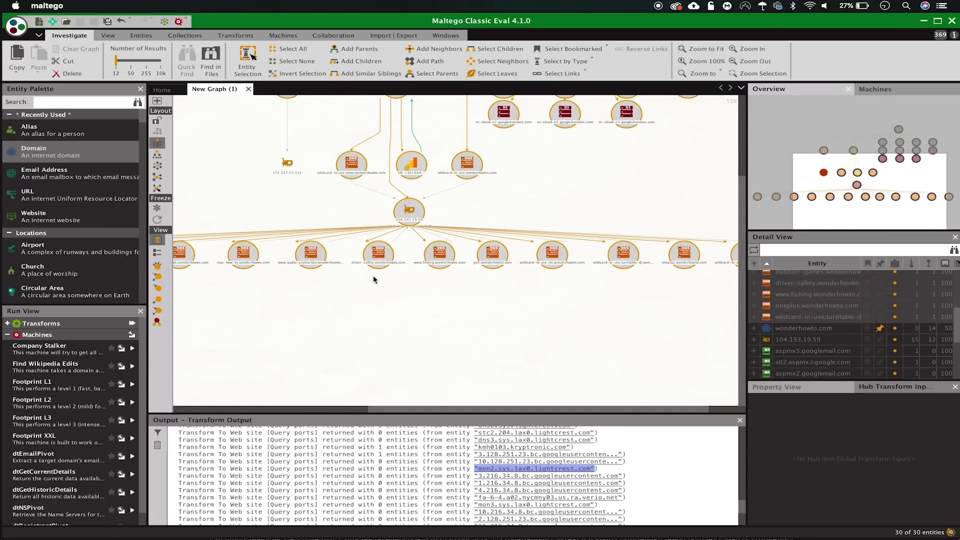
pyautogui.rightClick(790, 306)
pyautogui.write('ip')
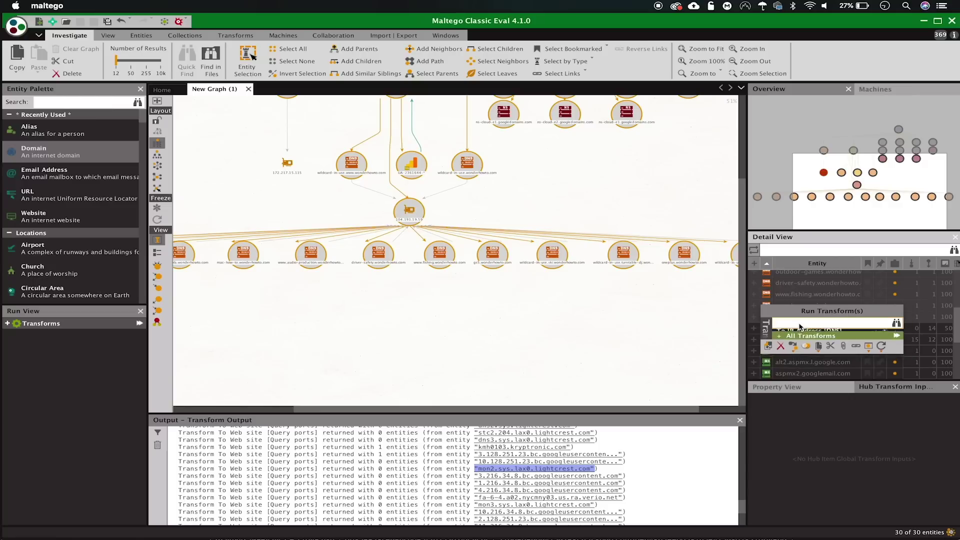
pyautogui.press('BackSpace')
pyautogui.press('BackSpace')
pyautogui.press('BackSpace')
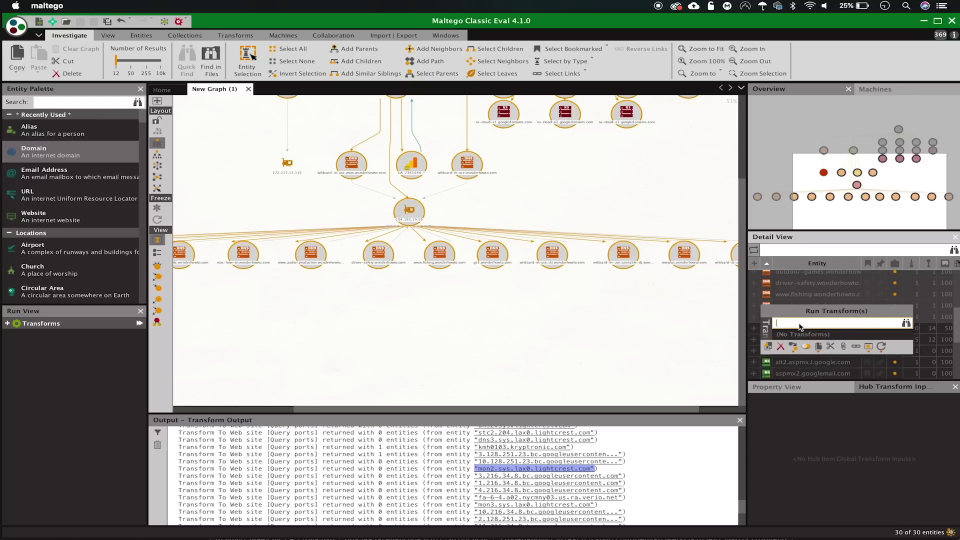
pyautogui.write('IP')
pyautogui.click(828, 340)
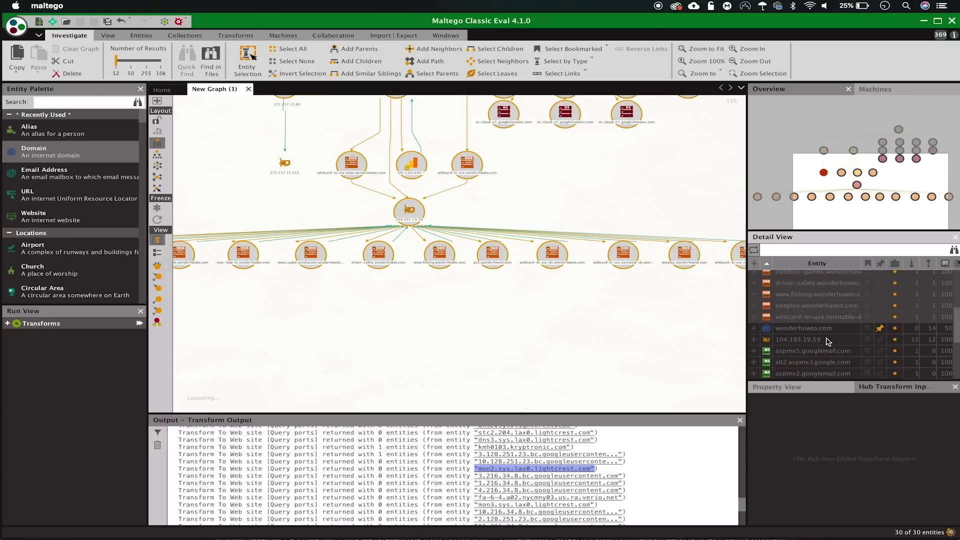
# - Run To Netblock [Using routing info] on IPs 172.217.15.115, 104.193.19.59 and 172.217.13.83
pyautogui.scroll(3, 311, 186)
pyautogui.scroll(-5, 311, 187)
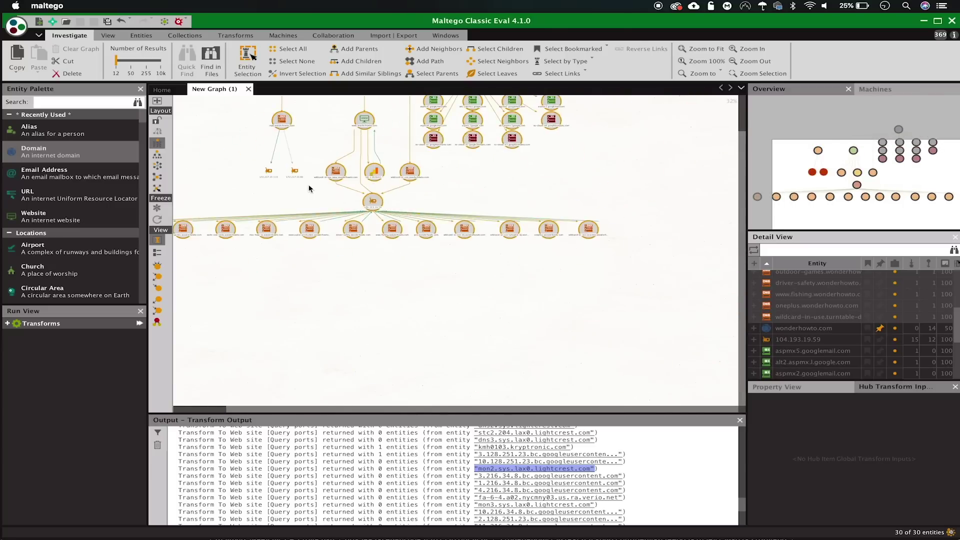
pyautogui.scroll(2, 309, 189)
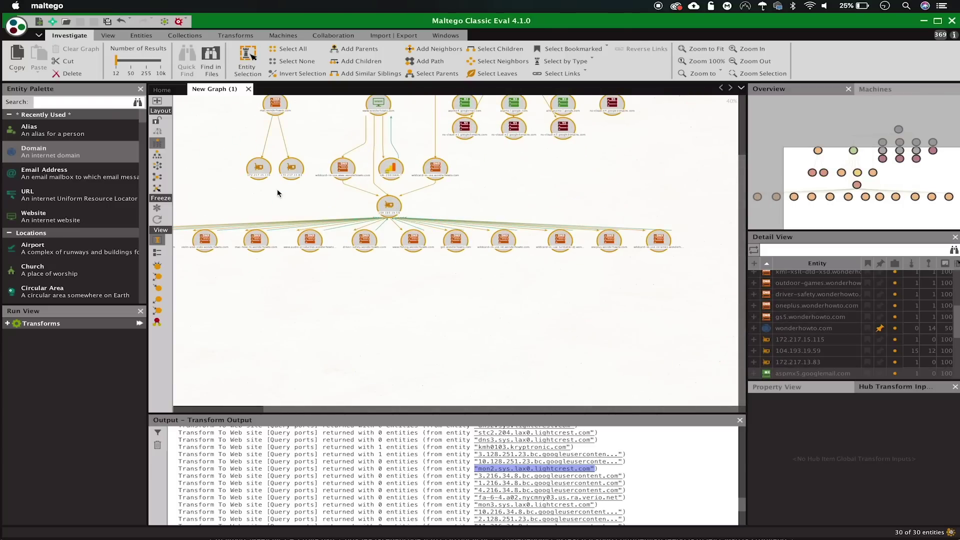
pyautogui.click(822, 340)
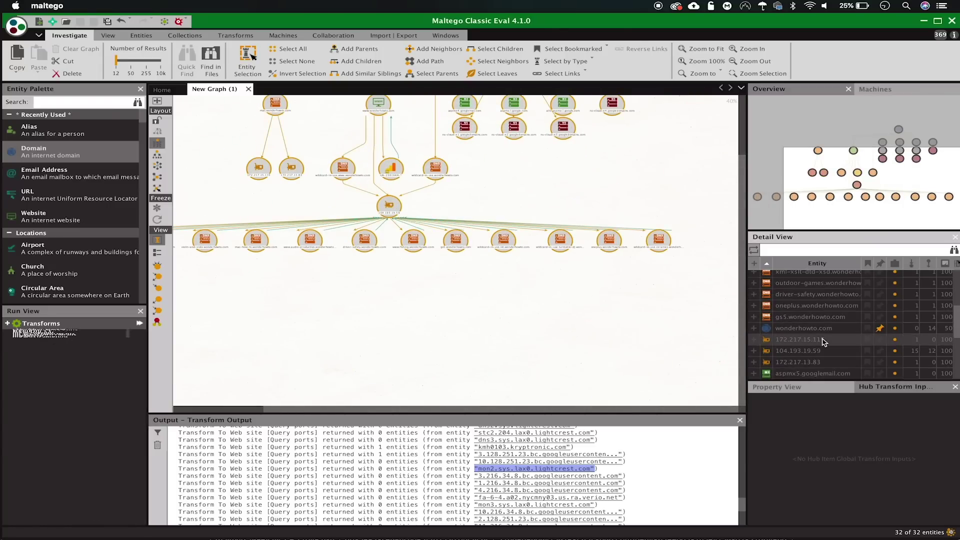
pyautogui.hotkey('shift', 'Down')
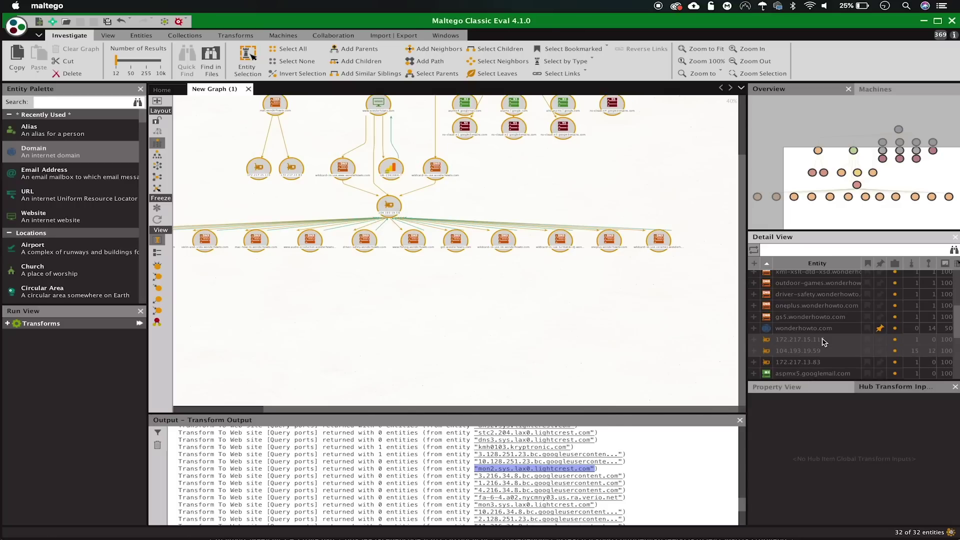
pyautogui.hotkey('shift', 'Down')
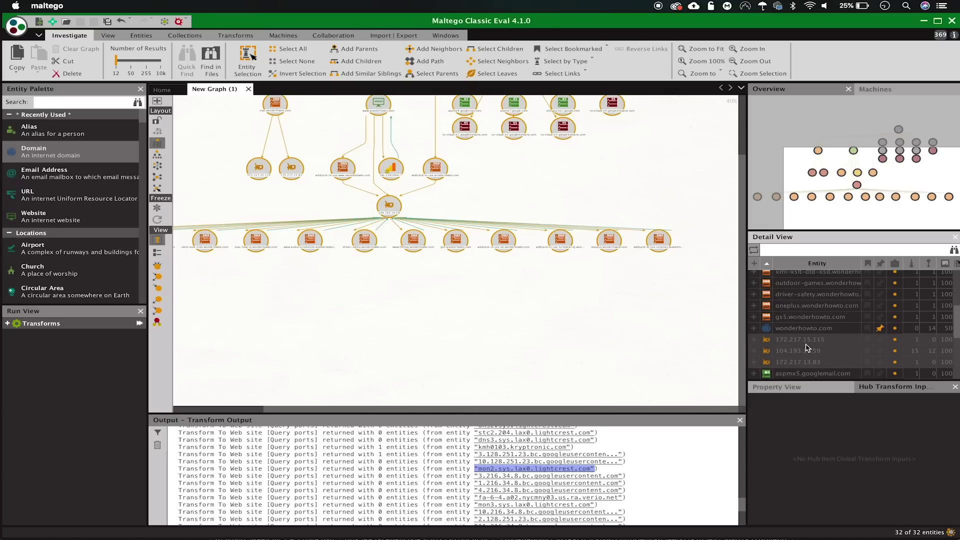
pyautogui.rightClick(807, 347)
pyautogui.write('ip')
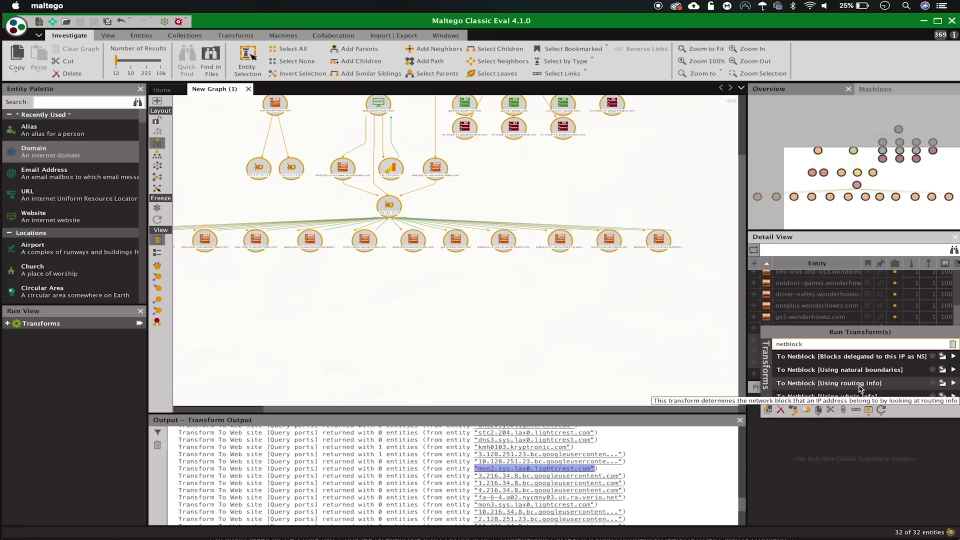
pyautogui.click(893, 385)
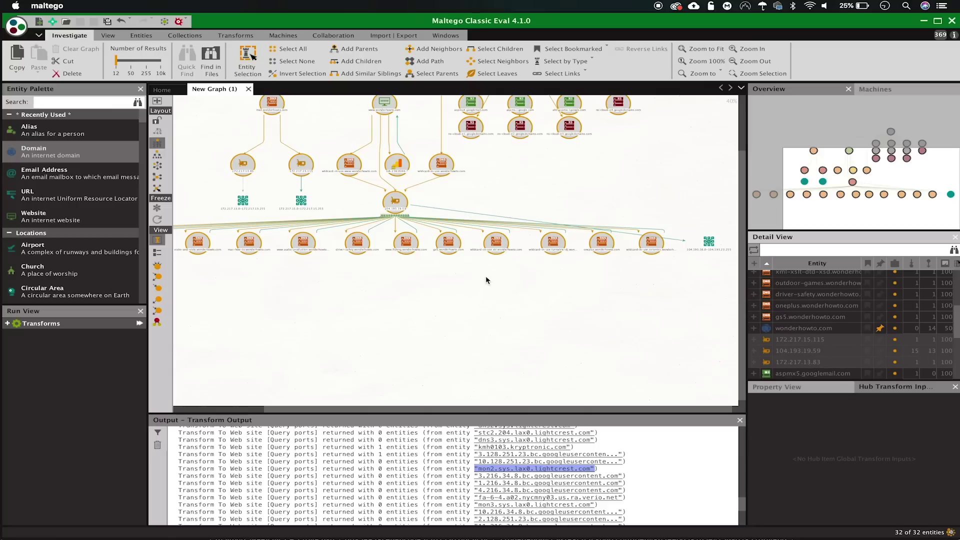
pyautogui.scroll(-5, 801, 327)
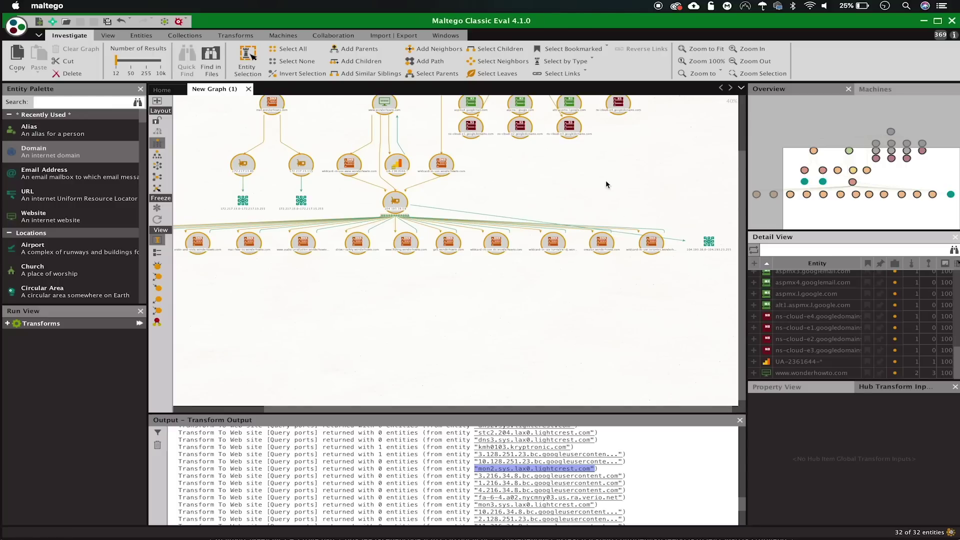
pyautogui.click(316, 275)
# - Run To AS number on the three netblocks, starting from 104.193.16.0
pyautogui.hotkey('ctrl', 'a')
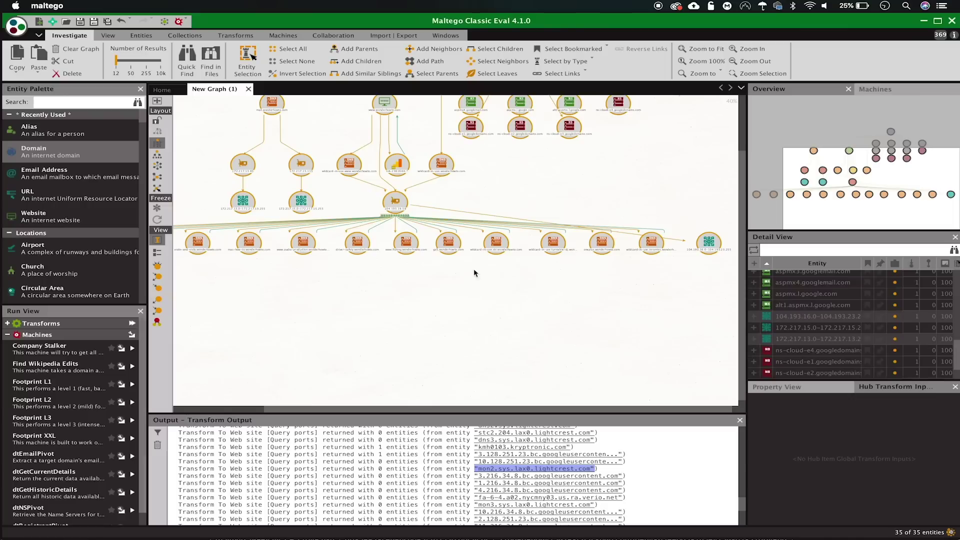
pyautogui.click(813, 323)
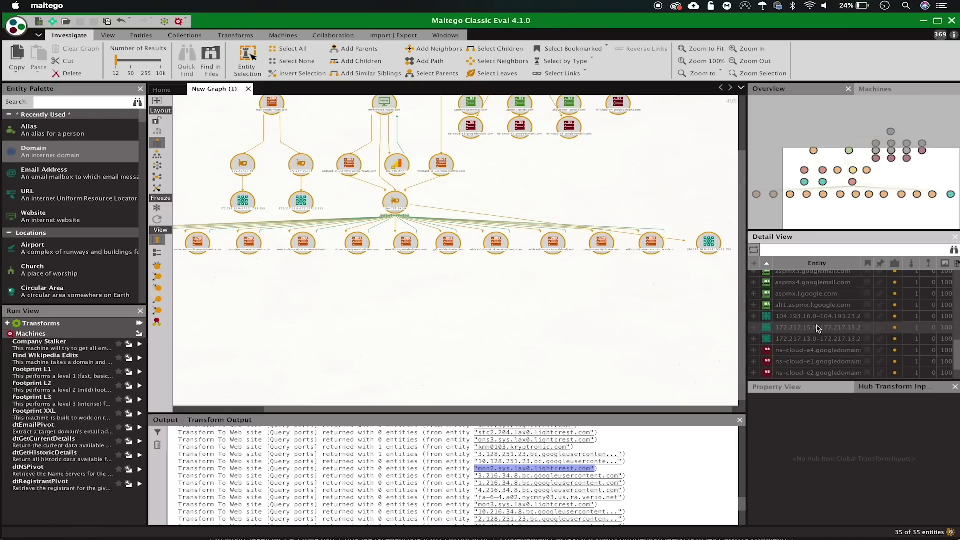
pyautogui.moveTo(812, 324); pyautogui.dragTo(813, 339)
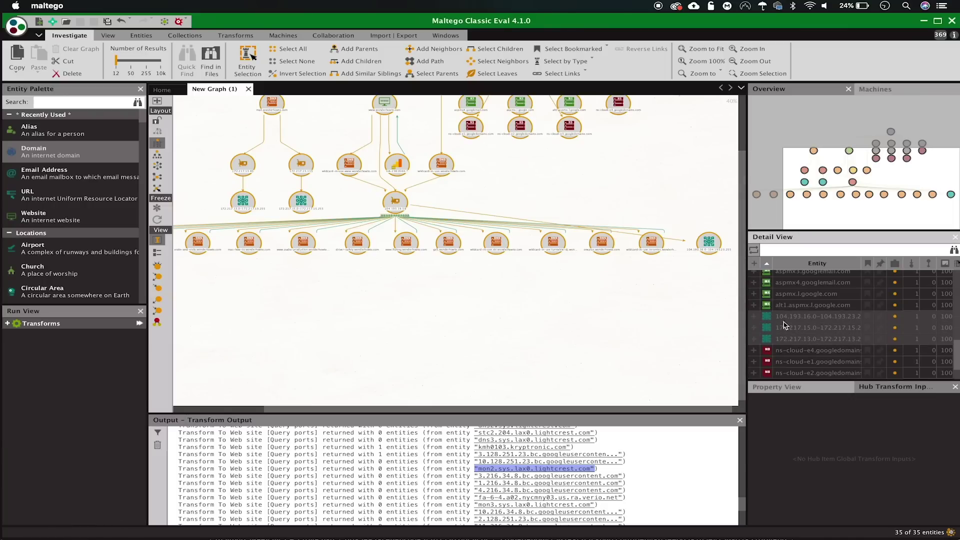
pyautogui.rightClick(808, 332)
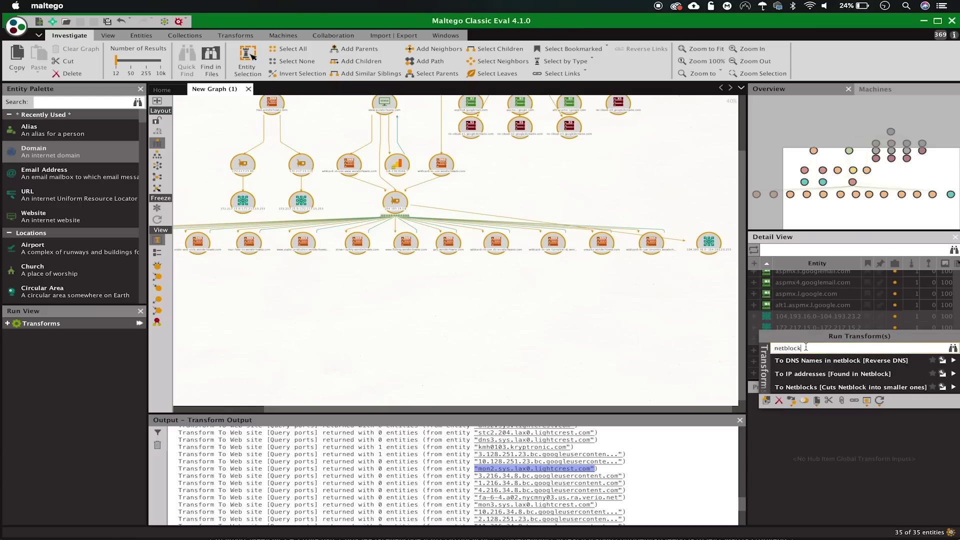
pyautogui.write('AS')
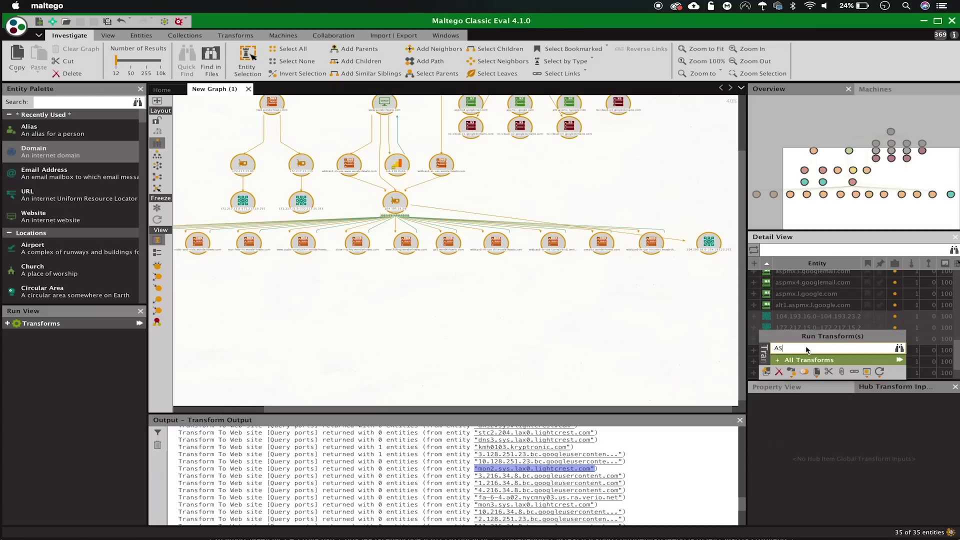
pyautogui.click(820, 361)
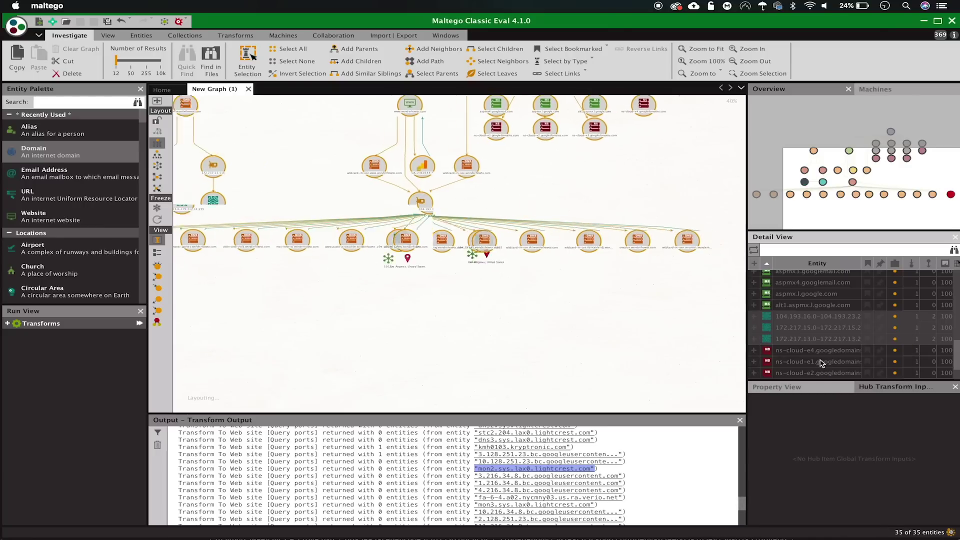
pyautogui.moveTo(853, 189); pyautogui.dragTo(764, 187)
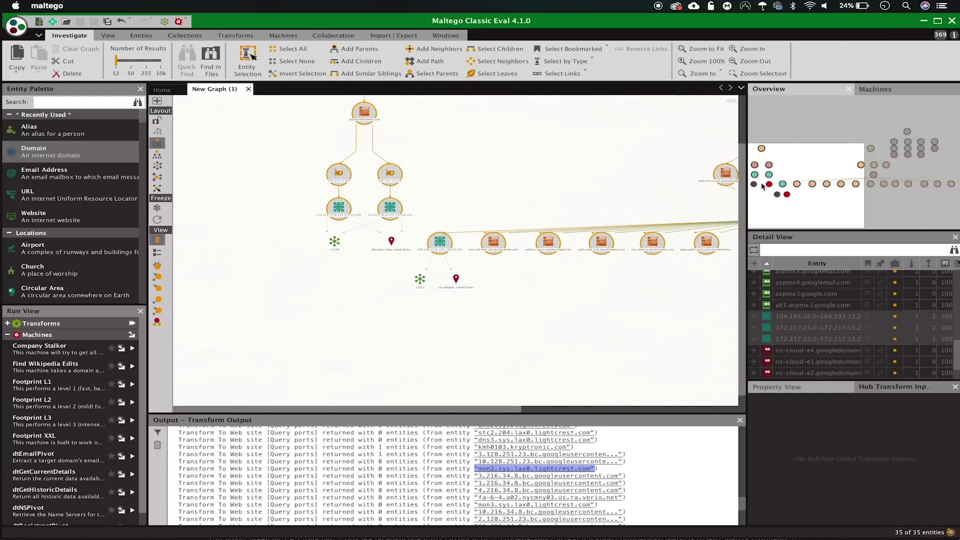
pyautogui.click(432, 279)
pyautogui.scroll(5, 433, 280)
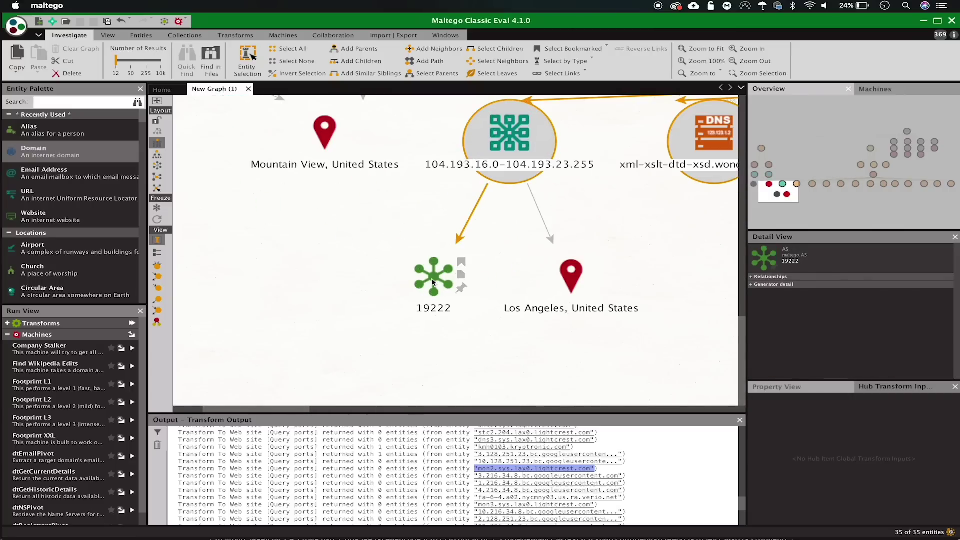
pyautogui.click(622, 206)
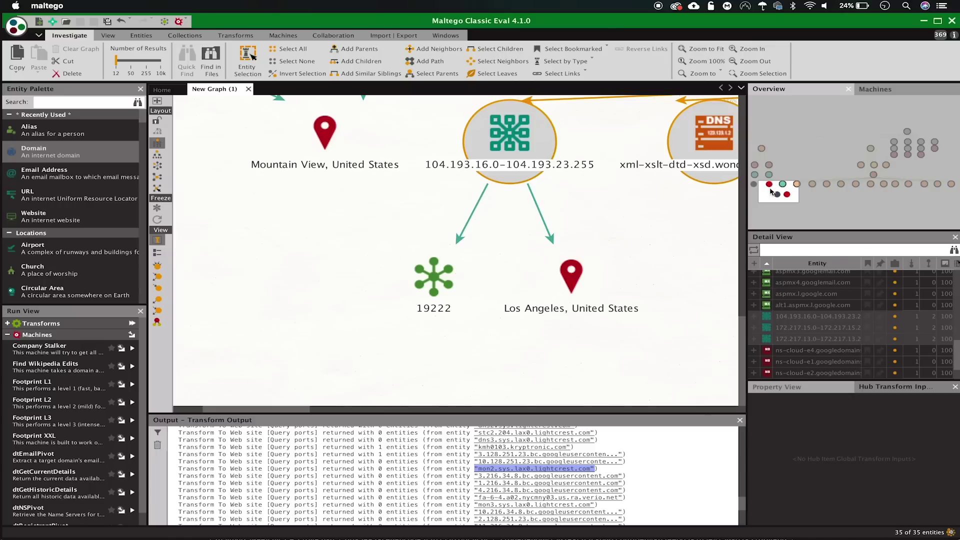
pyautogui.moveTo(772, 191); pyautogui.dragTo(855, 183)
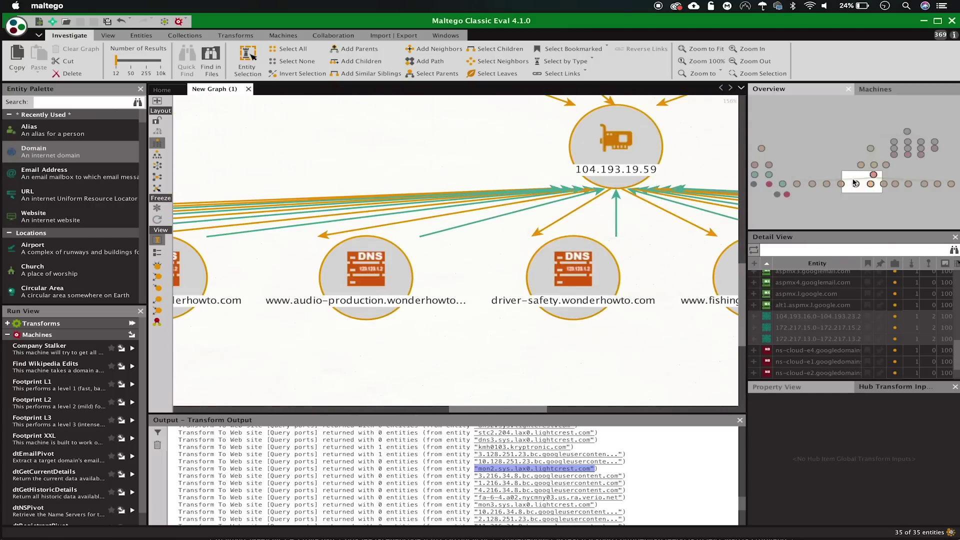
pyautogui.scroll(-5, 605, 234)
pyautogui.scroll(3, 606, 238)
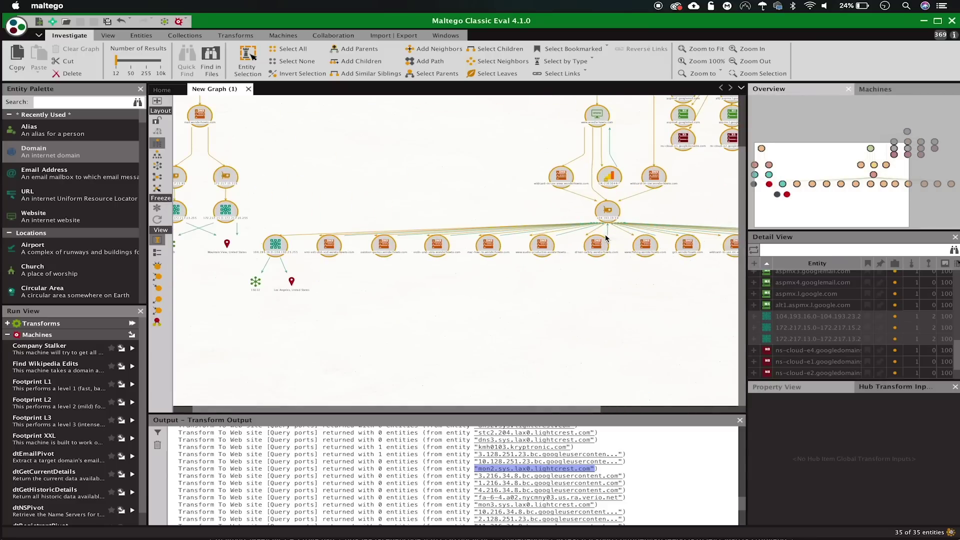
pyautogui.scroll(-1, 606, 238)
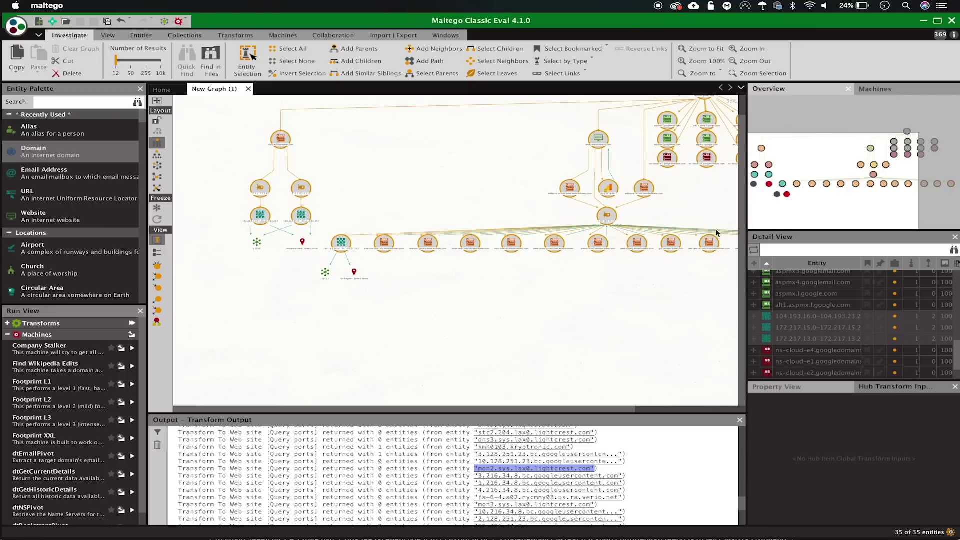
pyautogui.moveTo(830, 204); pyautogui.dragTo(858, 189)
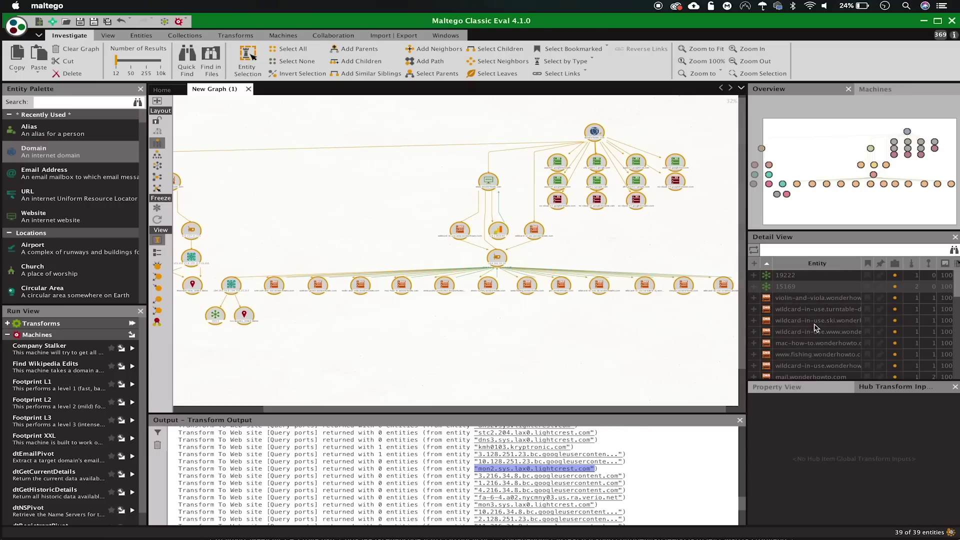
# - Run To Netblocks in this AS [RobTex] on the AS 19222 and 15169 entities
pyautogui.rightClick(802, 279)
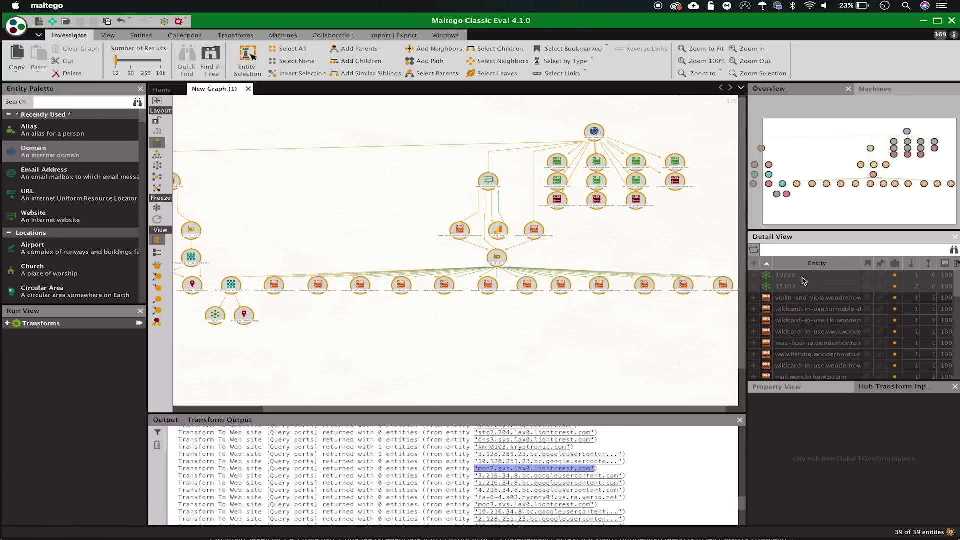
pyautogui.doubleClick(835, 299)
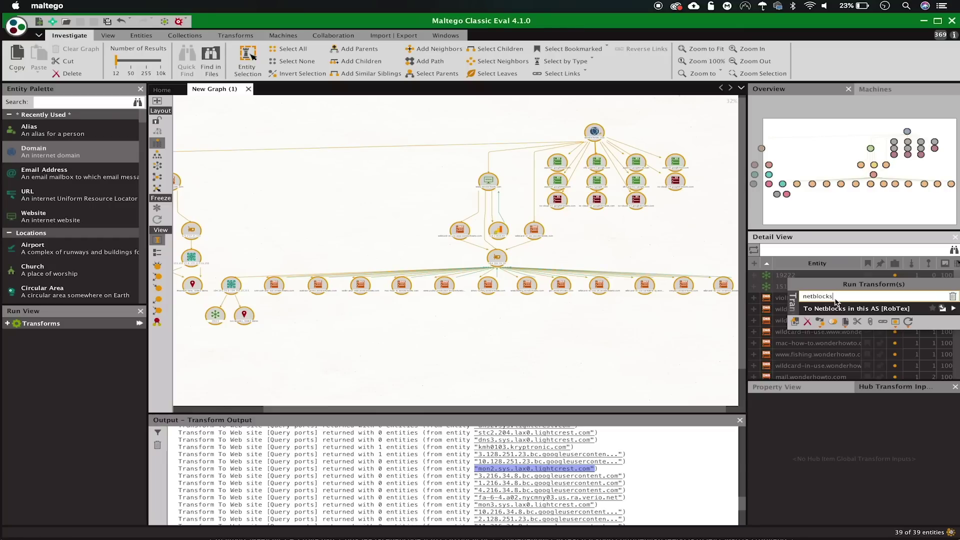
pyautogui.click(846, 309)
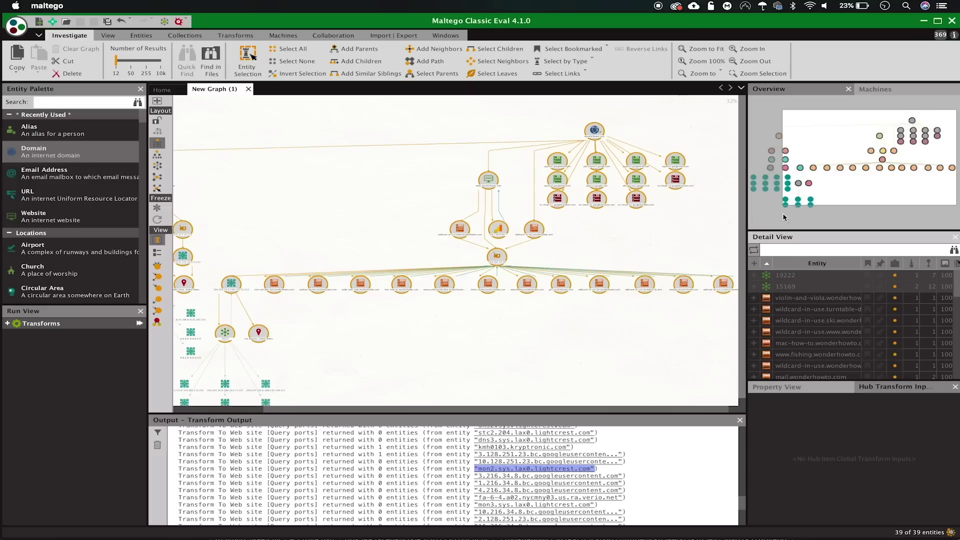
# - Run the 'DNS' names transform on the netblocks listed in the Detail View
pyautogui.hscroll(-10, 731, 215)
pyautogui.scroll(-3, 730, 215)
pyautogui.scroll(-1, 739, 214)
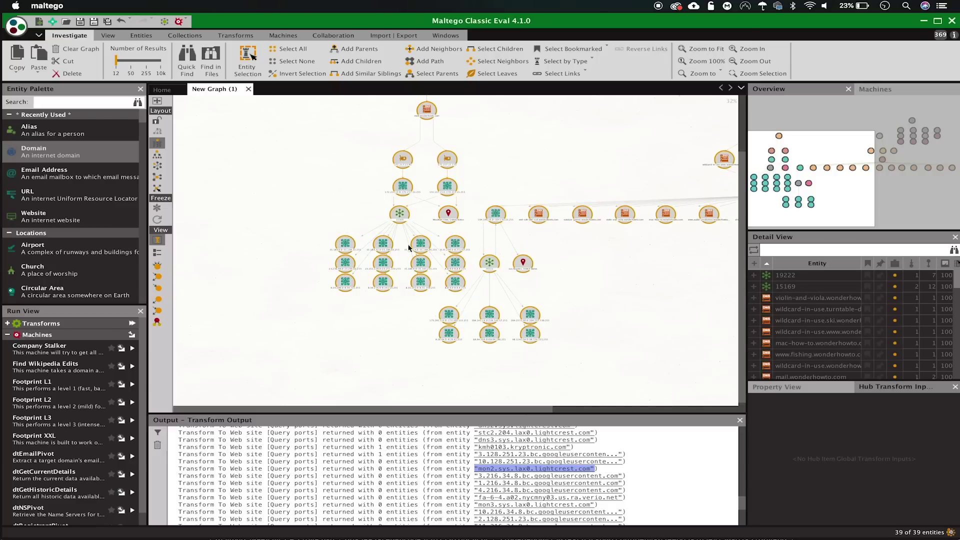
pyautogui.scroll(-5, 819, 320)
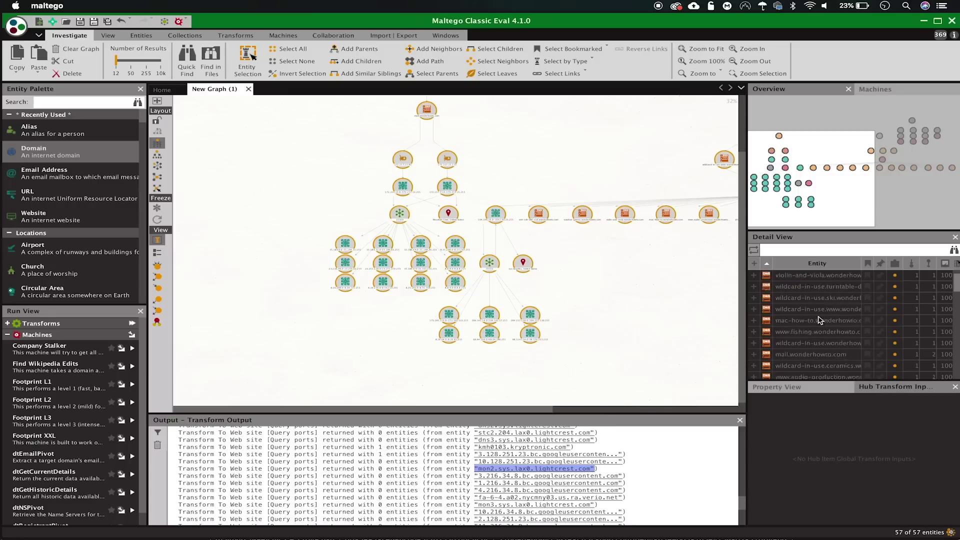
pyautogui.scroll(-1, 821, 321)
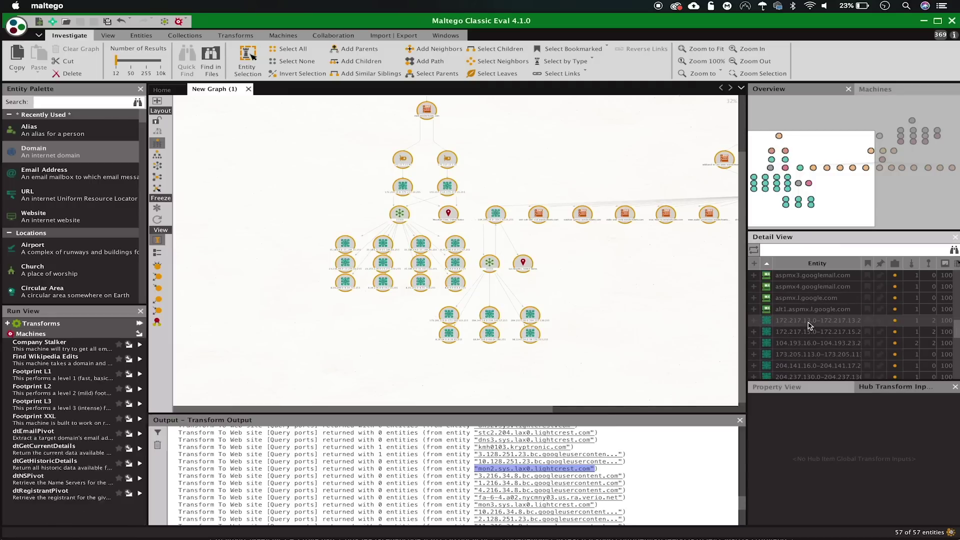
pyautogui.scroll(-8, 808, 325)
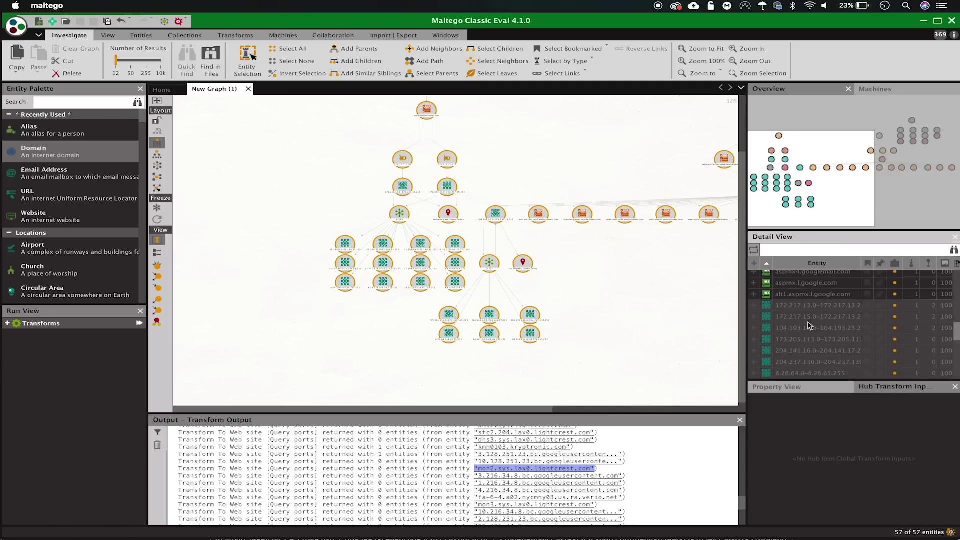
pyautogui.scroll(-3, 810, 326)
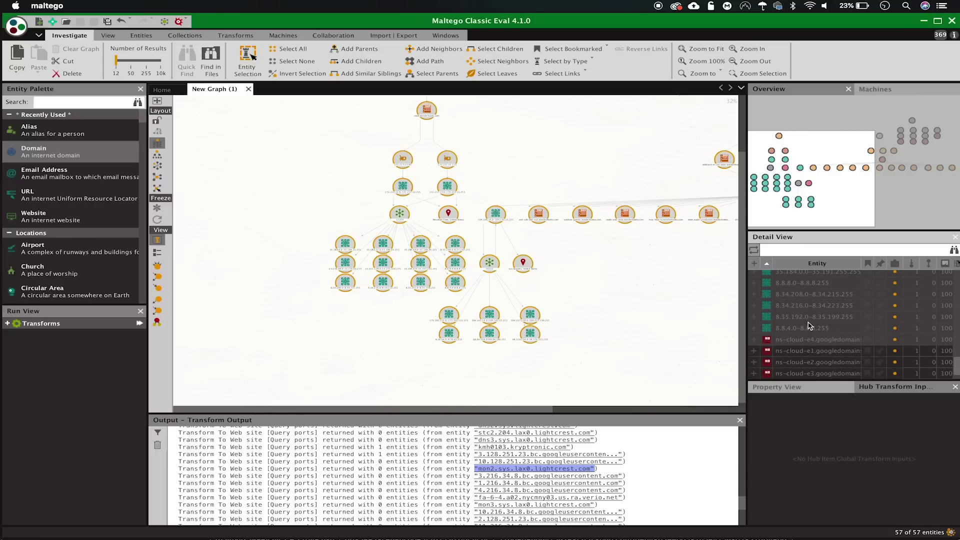
pyautogui.rightClick(793, 305)
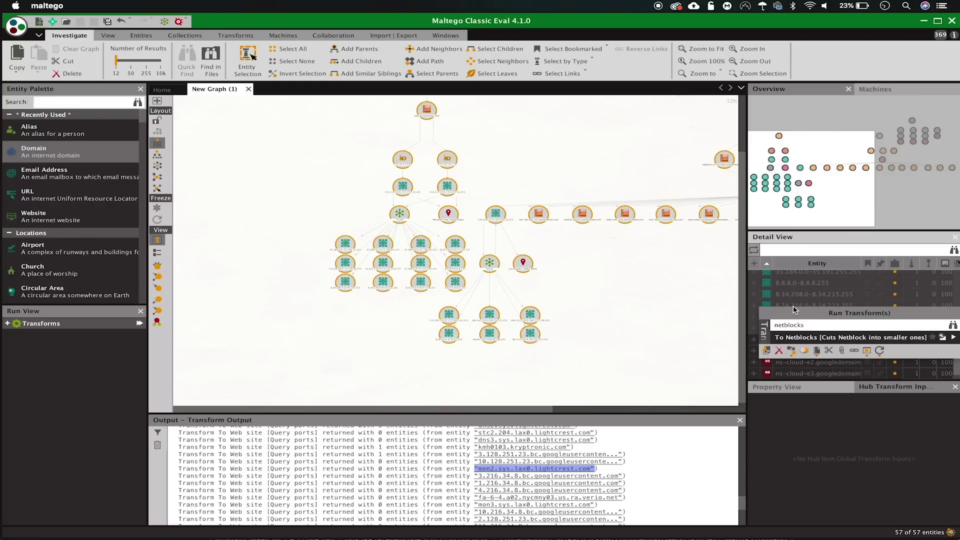
pyautogui.doubleClick(798, 323)
pyautogui.press('BackSpace')
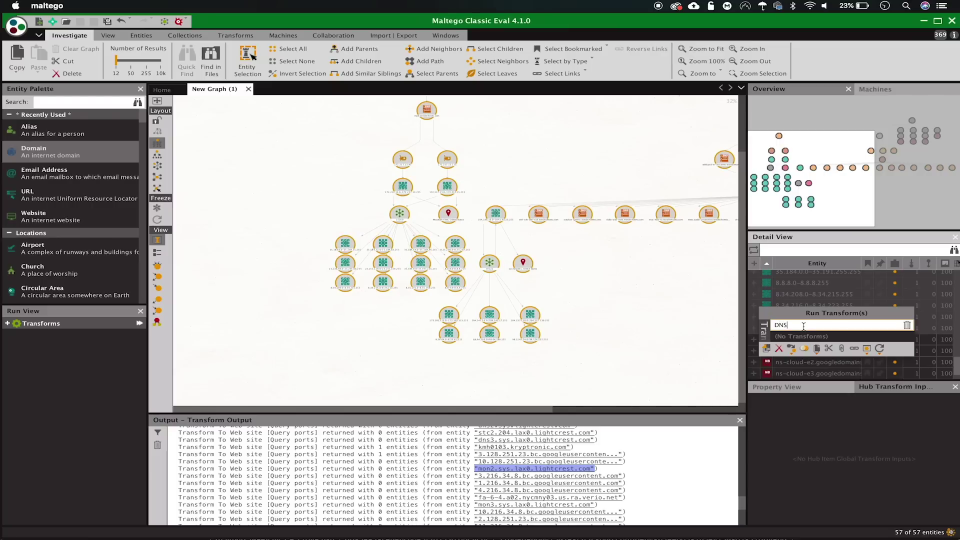
pyautogui.click(810, 339)
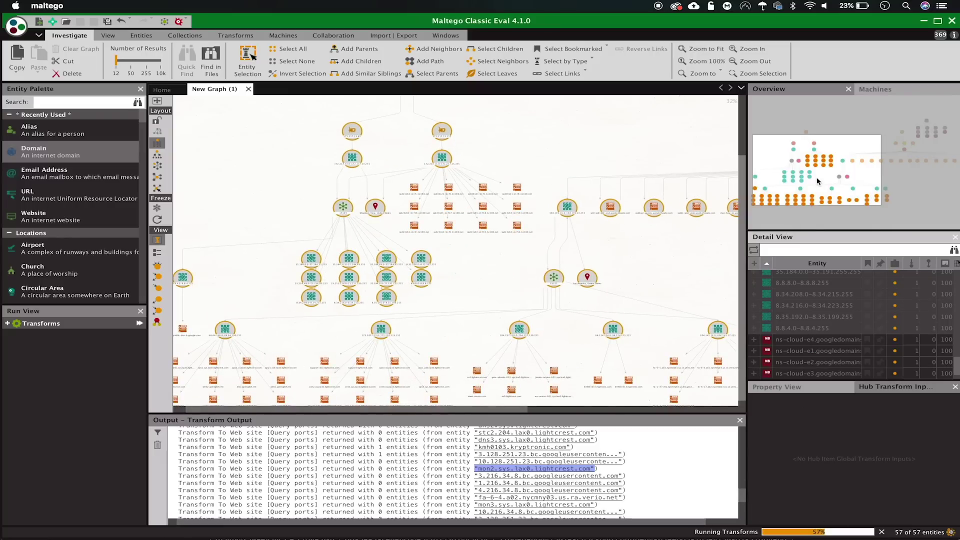
# - Pan from the 172.217.13.0 netblock across goenglish, 8.26.64.0 and wonderhowto DNS names
pyautogui.click(316, 289)
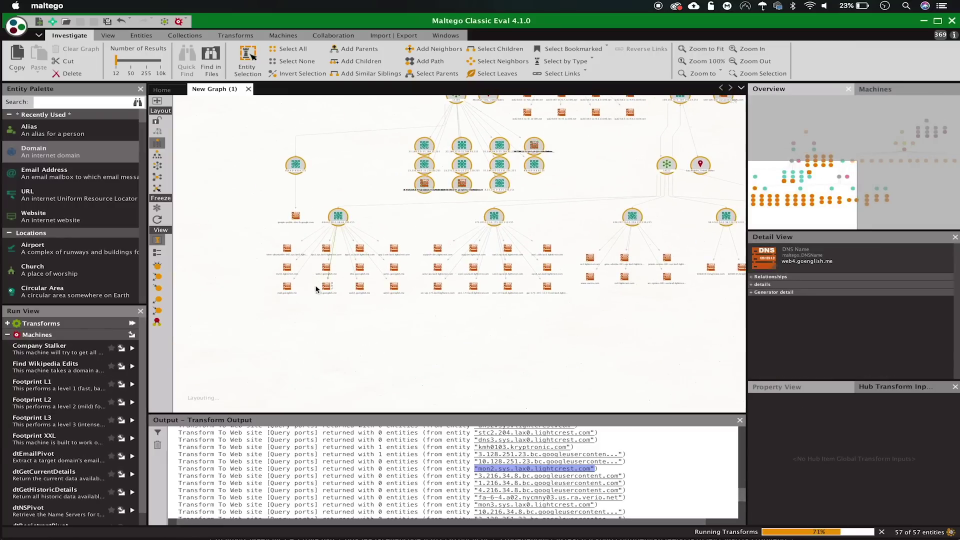
pyautogui.scroll(5, 315, 289)
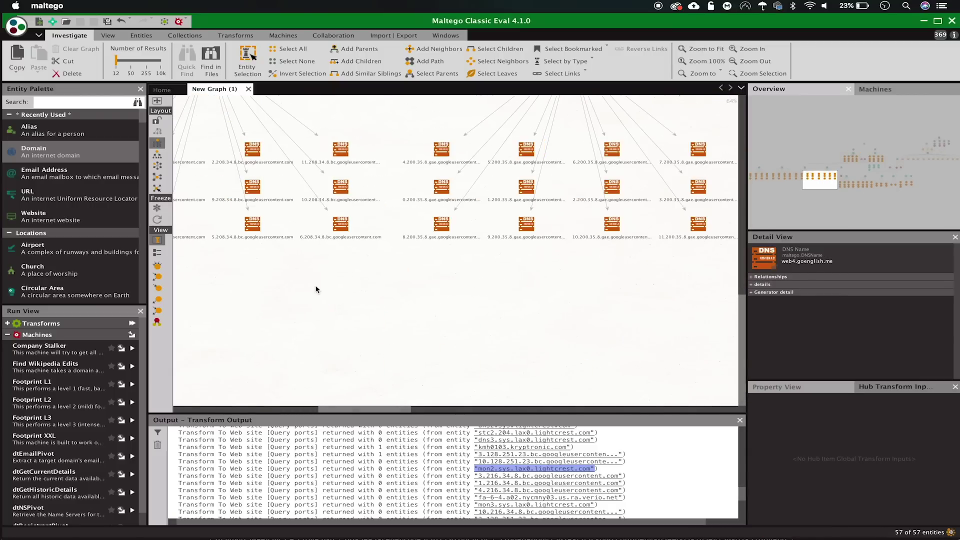
pyautogui.moveTo(822, 175); pyautogui.dragTo(847, 158)
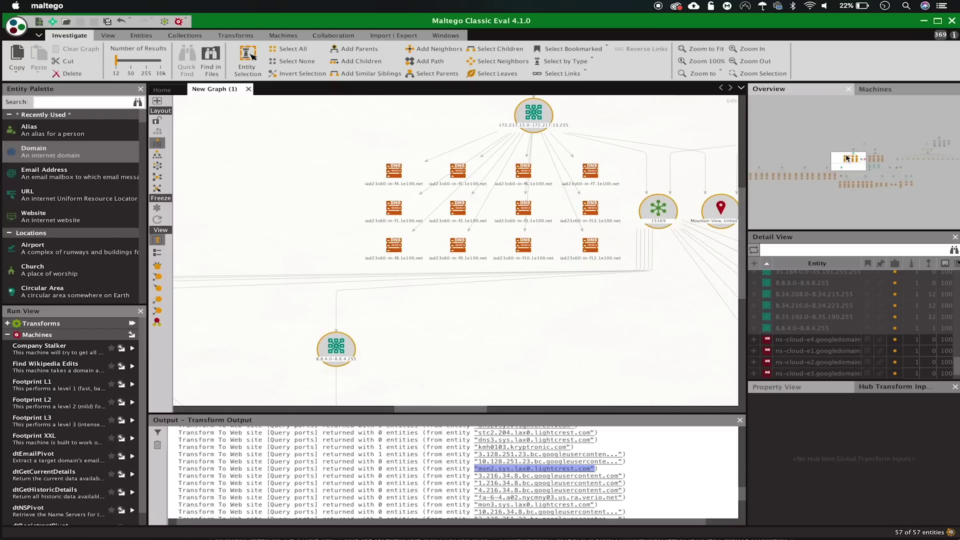
pyautogui.moveTo(847, 158); pyautogui.dragTo(881, 183)
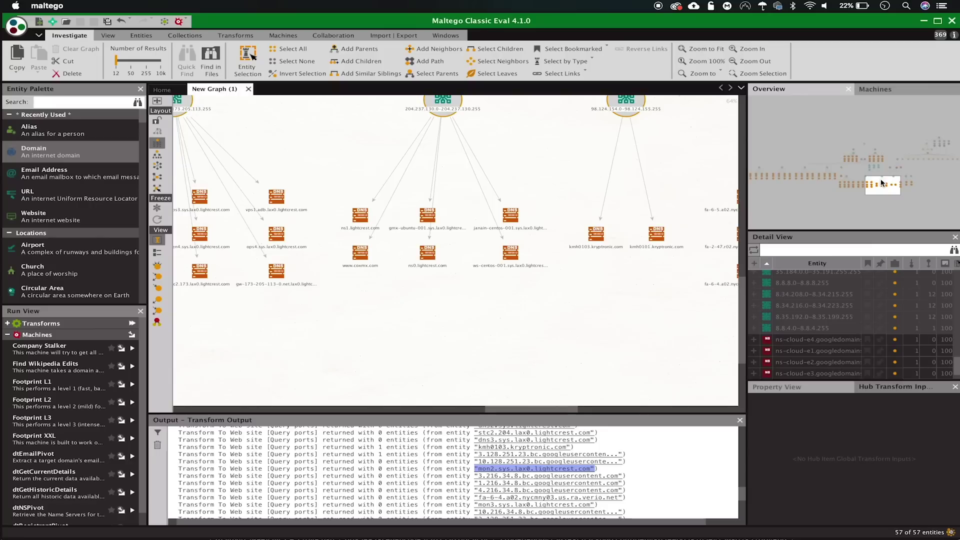
pyautogui.moveTo(882, 183); pyautogui.dragTo(906, 184)
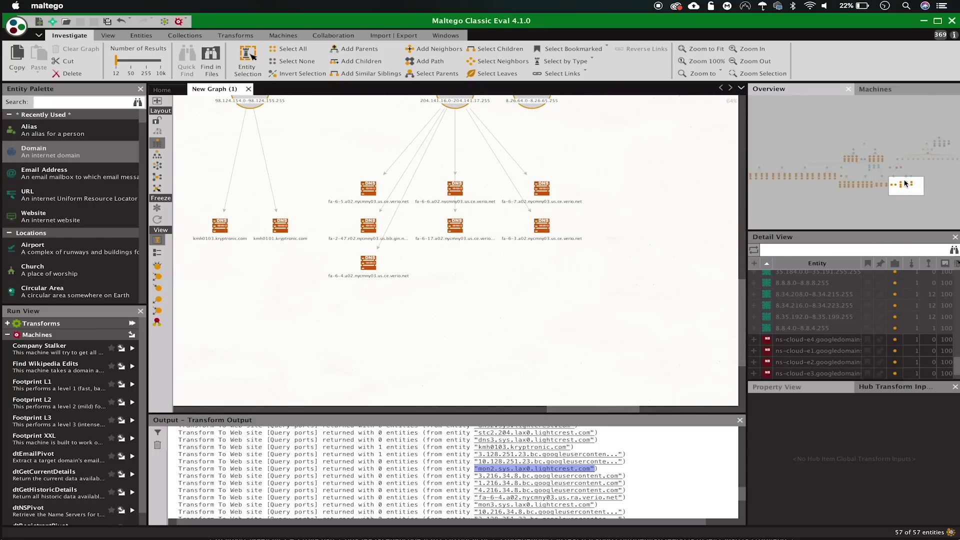
pyautogui.moveTo(905, 184); pyautogui.dragTo(918, 155)
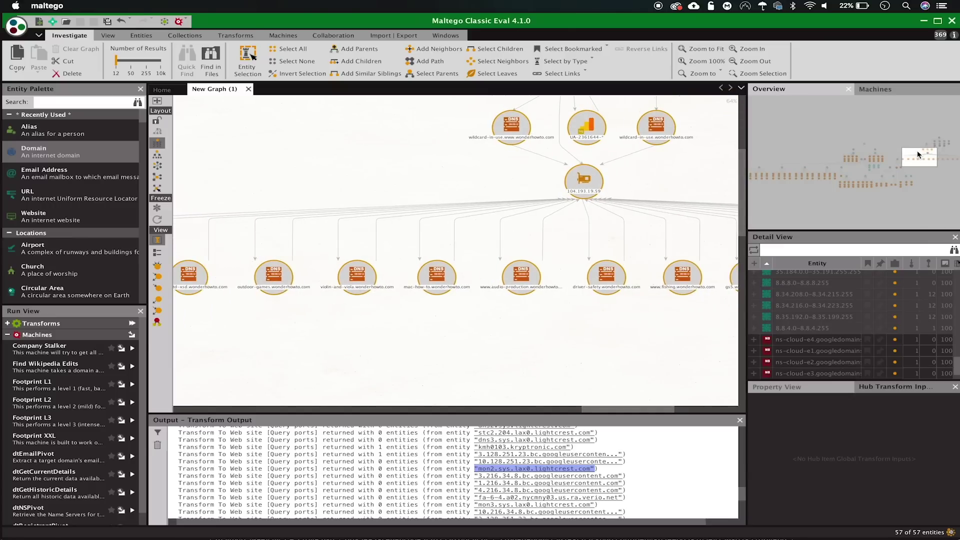
pyautogui.moveTo(918, 155); pyautogui.dragTo(795, 162)
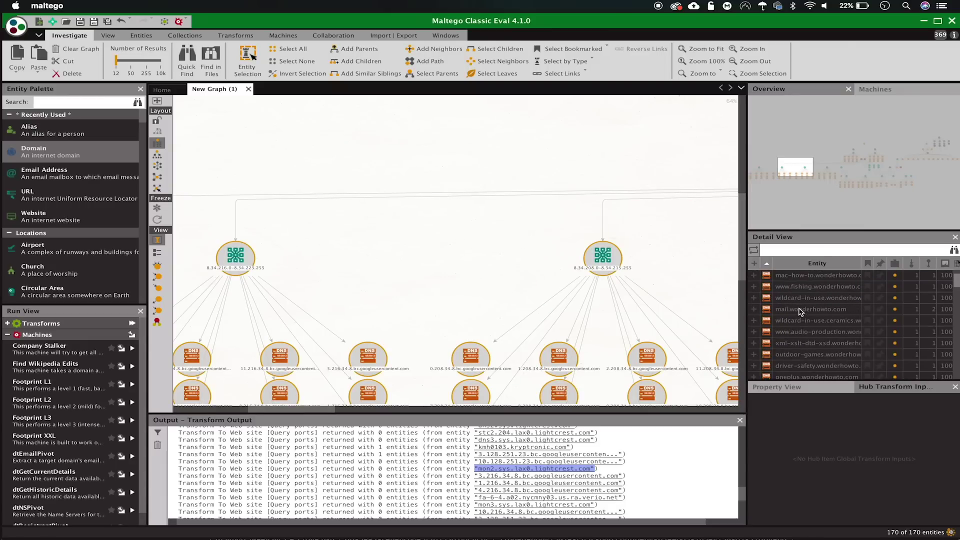
# - Run To Web site [Query ports] on the DNS names listed in the Detail View
pyautogui.scroll(-2, 800, 301)
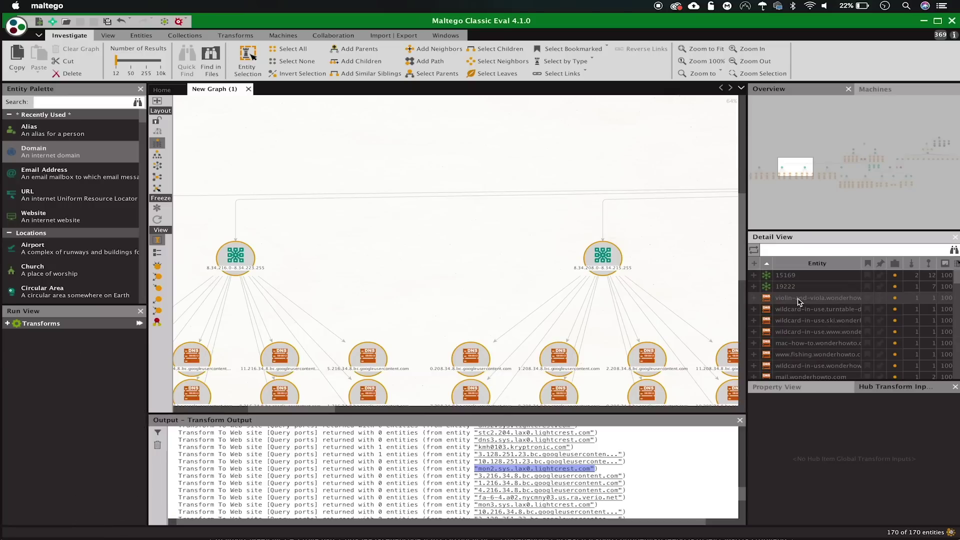
pyautogui.scroll(-4, 799, 302)
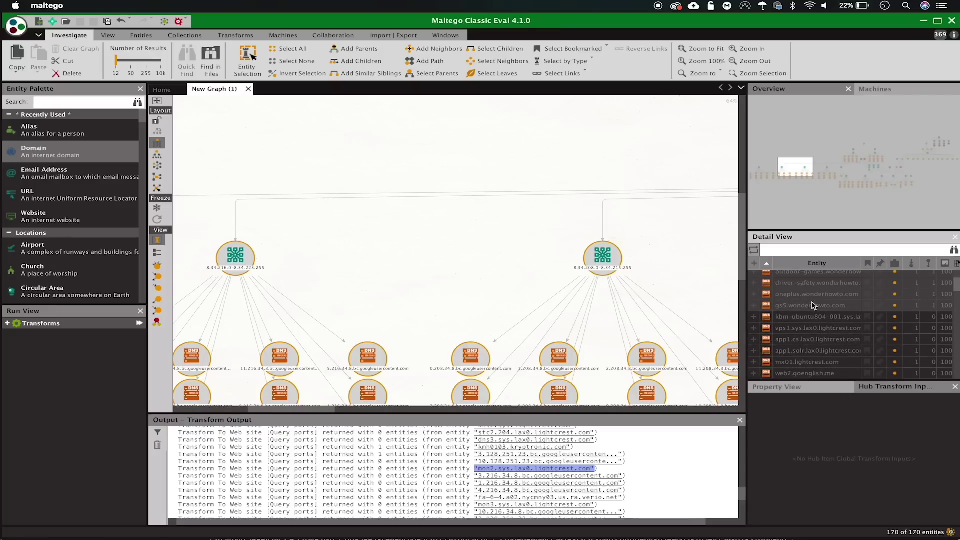
pyautogui.rightClick(804, 298)
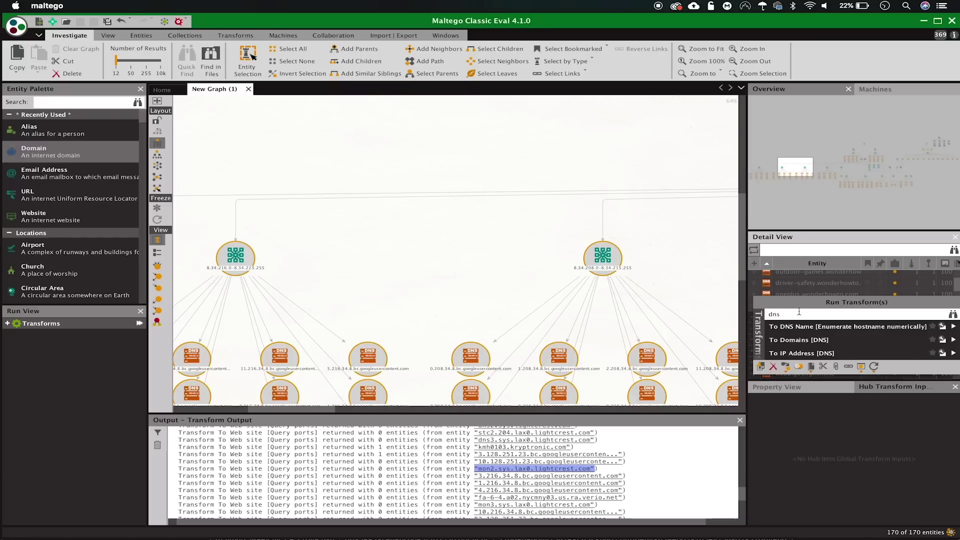
pyautogui.click(799, 313)
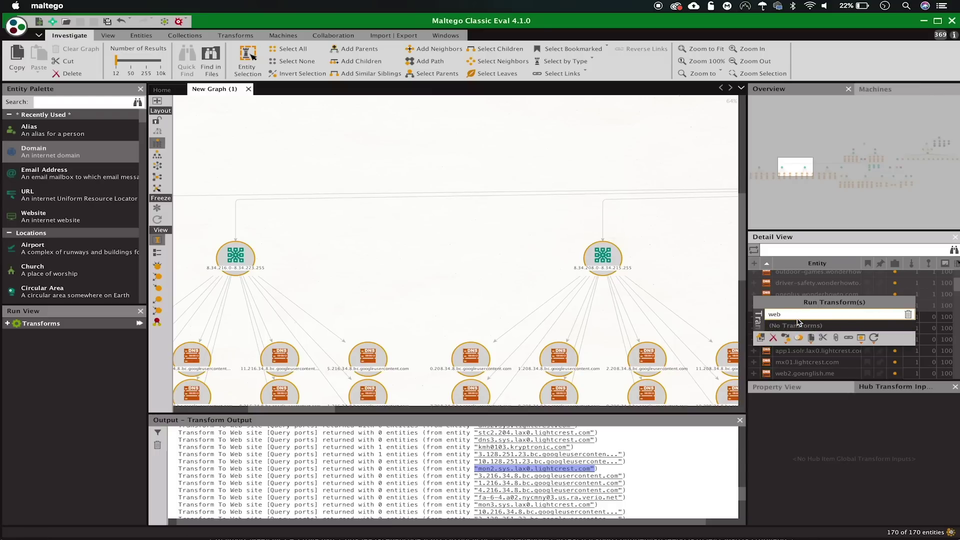
pyautogui.click(815, 328)
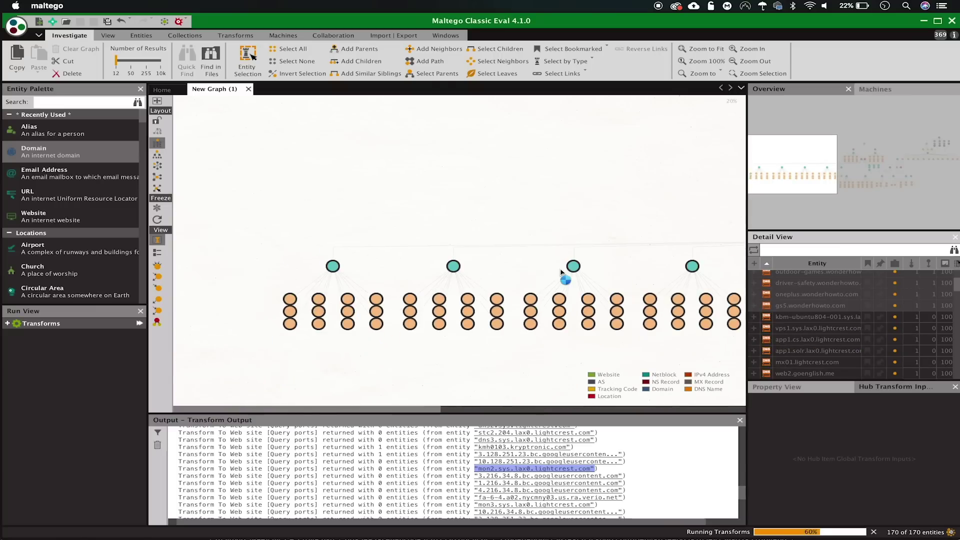
# - Inspect the 8.34.208.0-8.34.215.255 netblock and pan across the growing graph
pyautogui.click(575, 266)
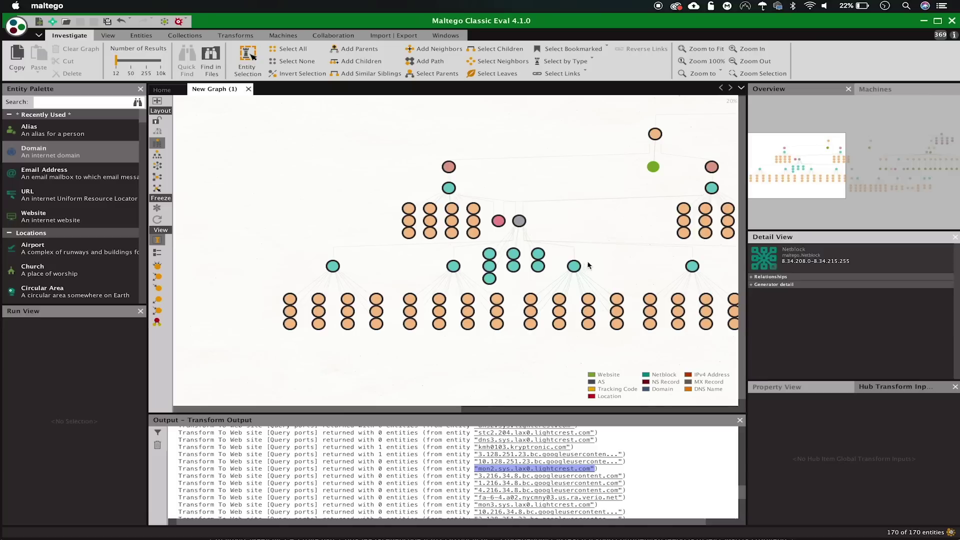
pyautogui.moveTo(471, 299)
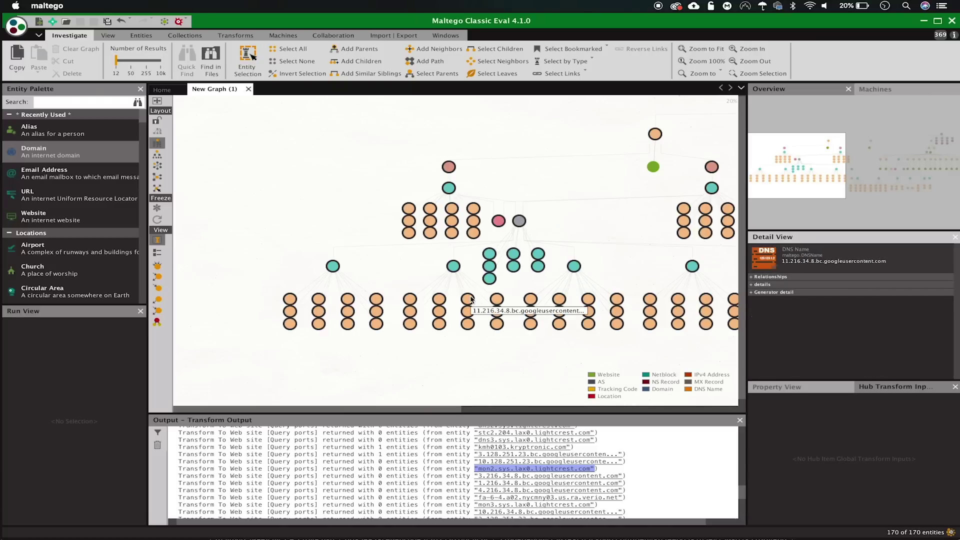
pyautogui.click(563, 292)
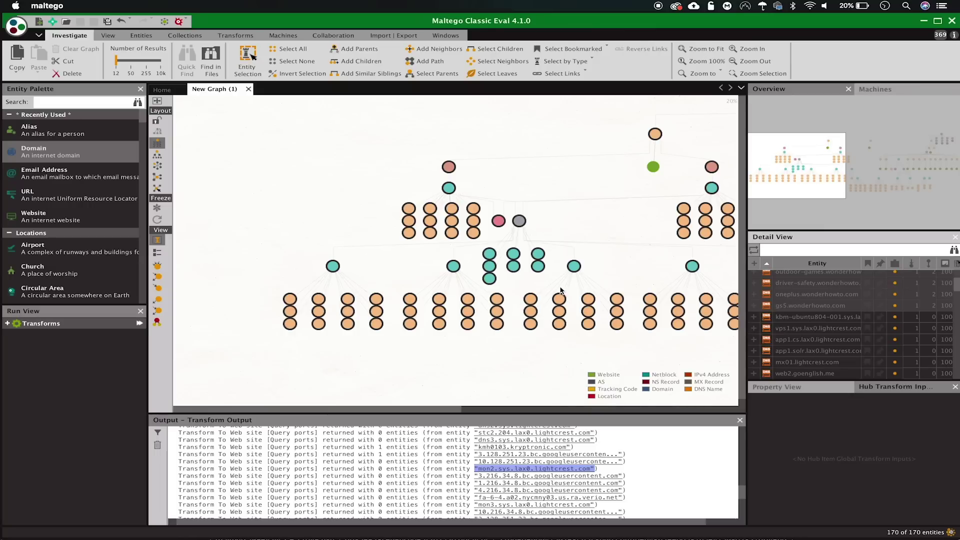
pyautogui.click(562, 291)
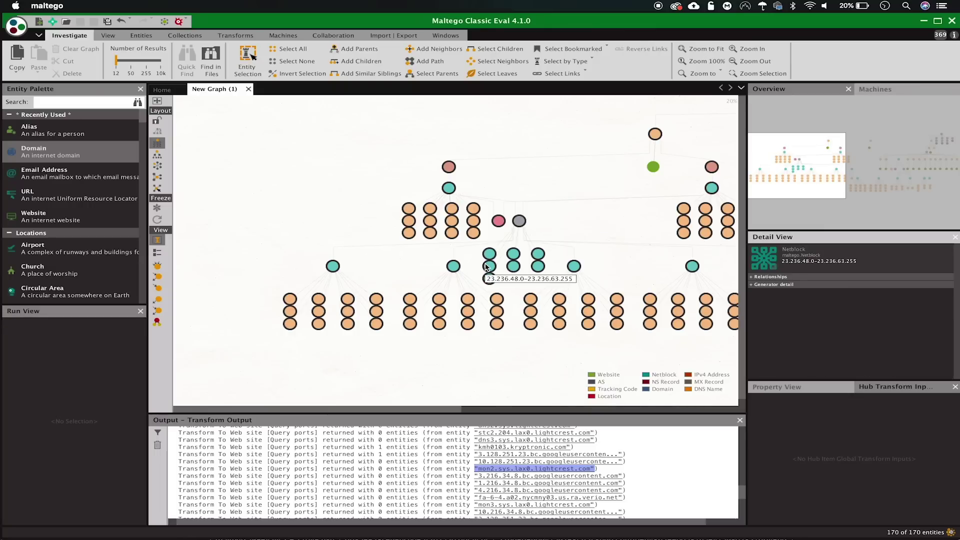
pyautogui.click(537, 253)
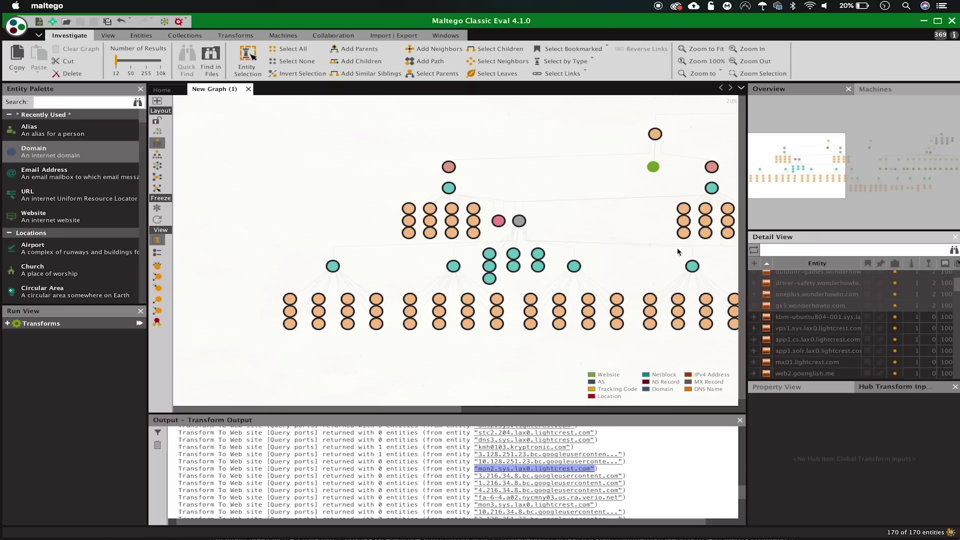
pyautogui.moveTo(806, 186); pyautogui.dragTo(905, 189)
pyautogui.scroll(10, 521, 283)
pyautogui.scroll(-10, 521, 283)
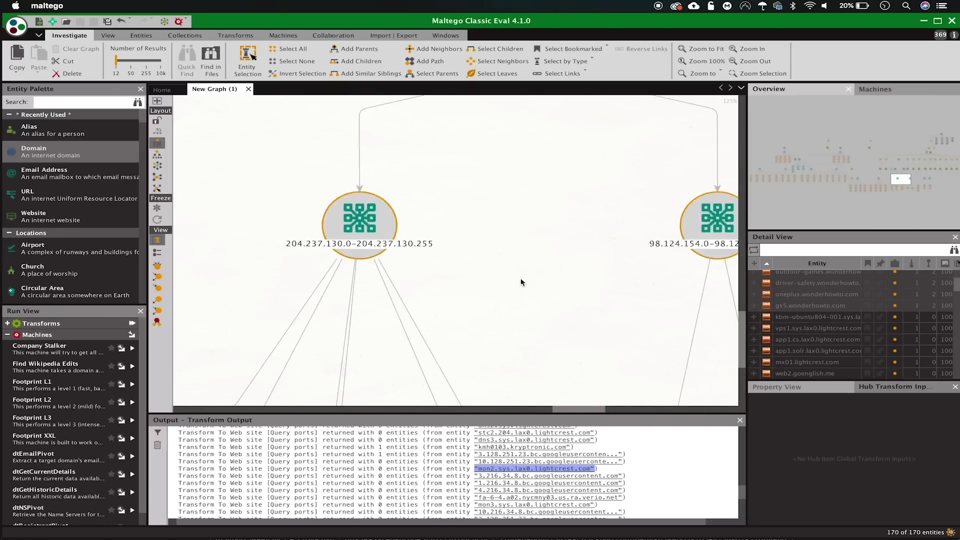
pyautogui.scroll(-3, 521, 282)
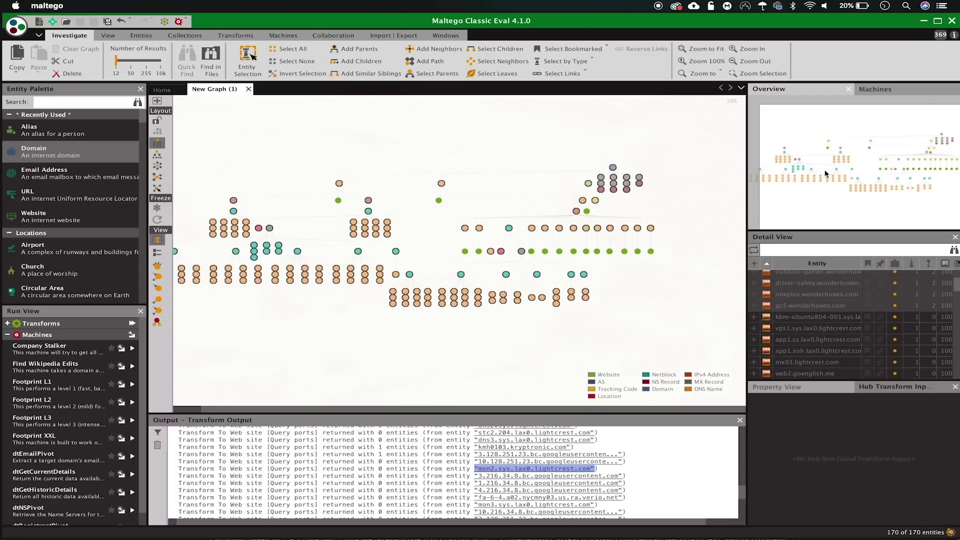
pyautogui.moveTo(825, 174); pyautogui.dragTo(783, 172)
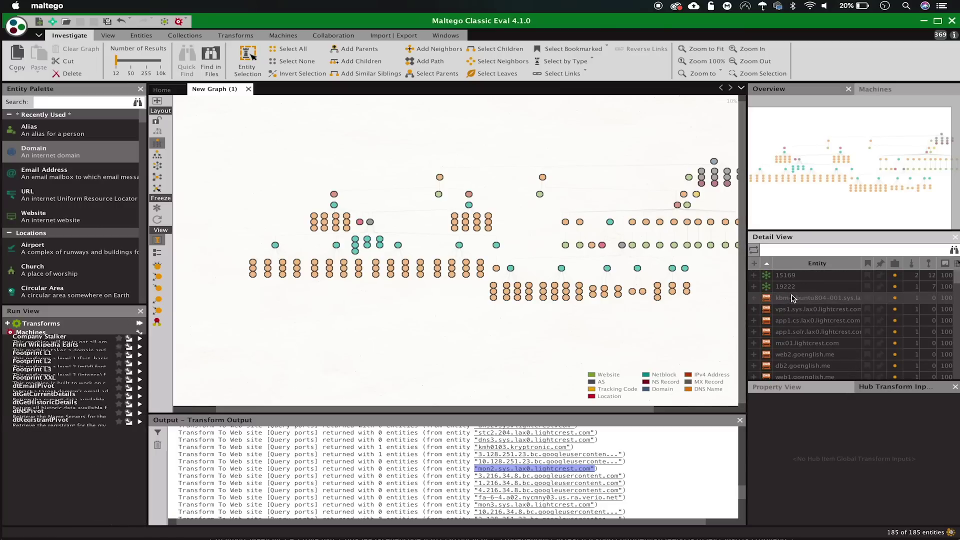
# - Run To Web site [Query ports] on further DNS names down the Detail View list
pyautogui.scroll(-5, 792, 298)
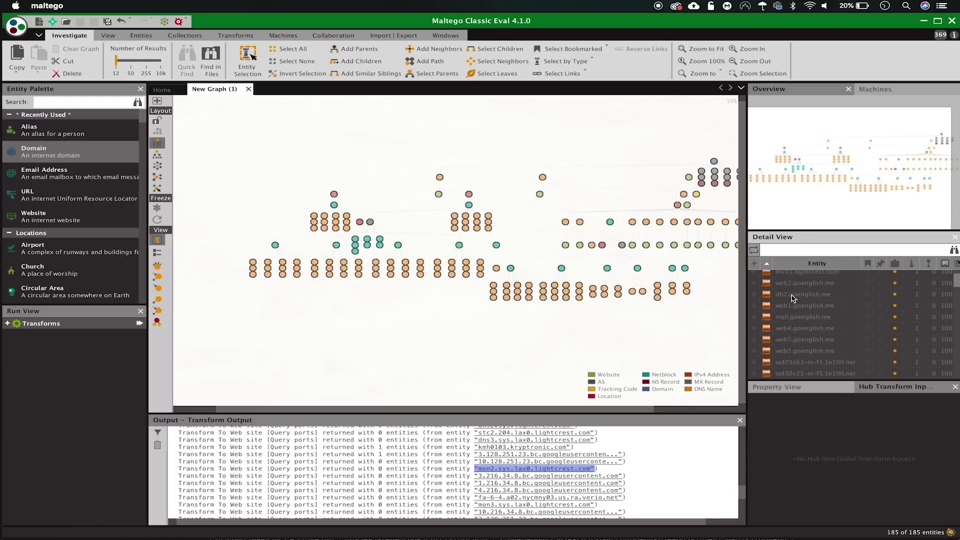
pyautogui.scroll(-3, 791, 299)
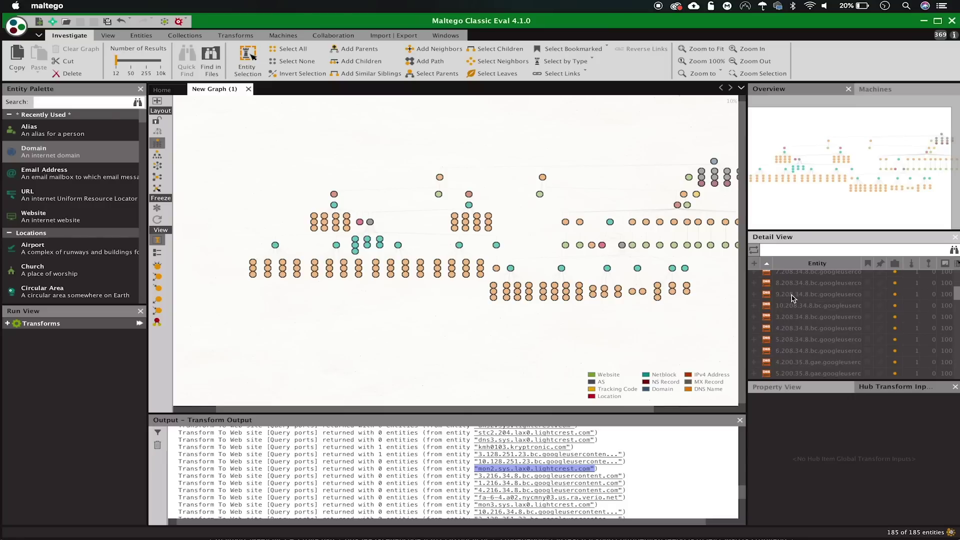
pyautogui.scroll(-5, 792, 299)
pyautogui.scroll(-8, 791, 299)
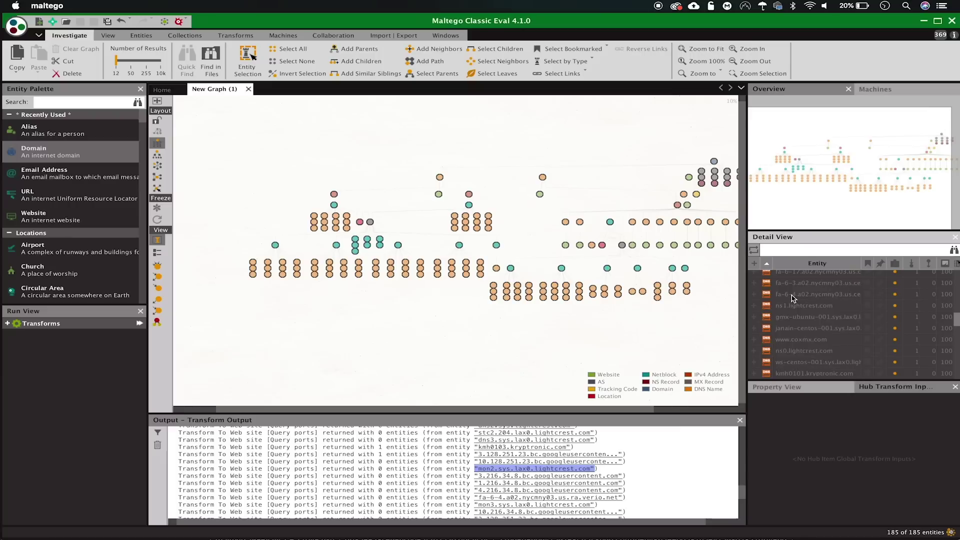
pyautogui.scroll(-8, 792, 299)
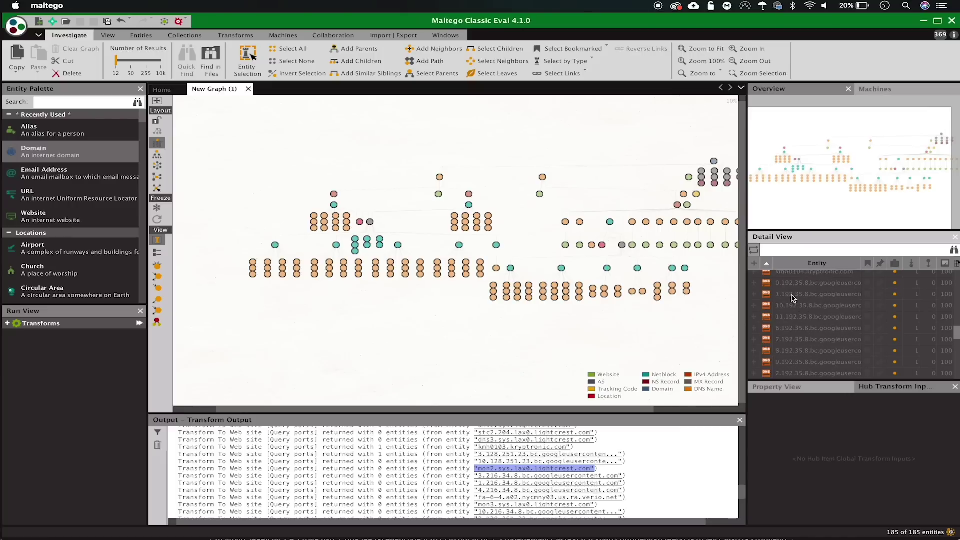
pyautogui.scroll(-8, 792, 298)
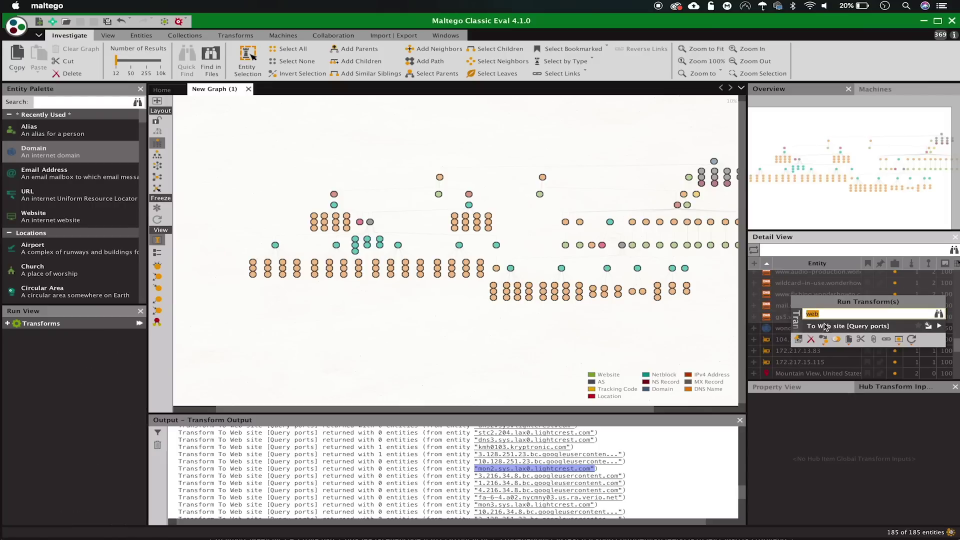
pyautogui.click(826, 330)
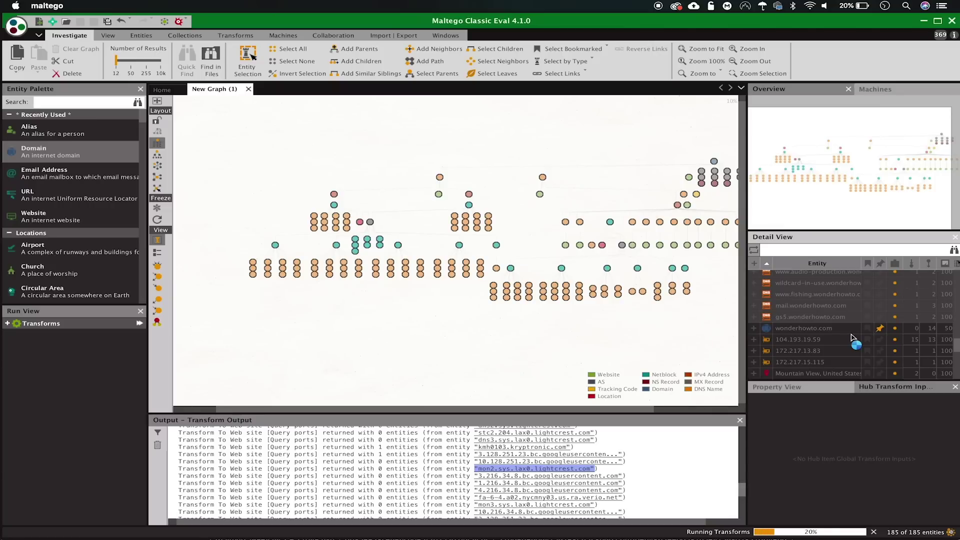
# - Inspect web3.goenglish.me and pan between DNS names and their Website nodes
pyautogui.click(508, 231)
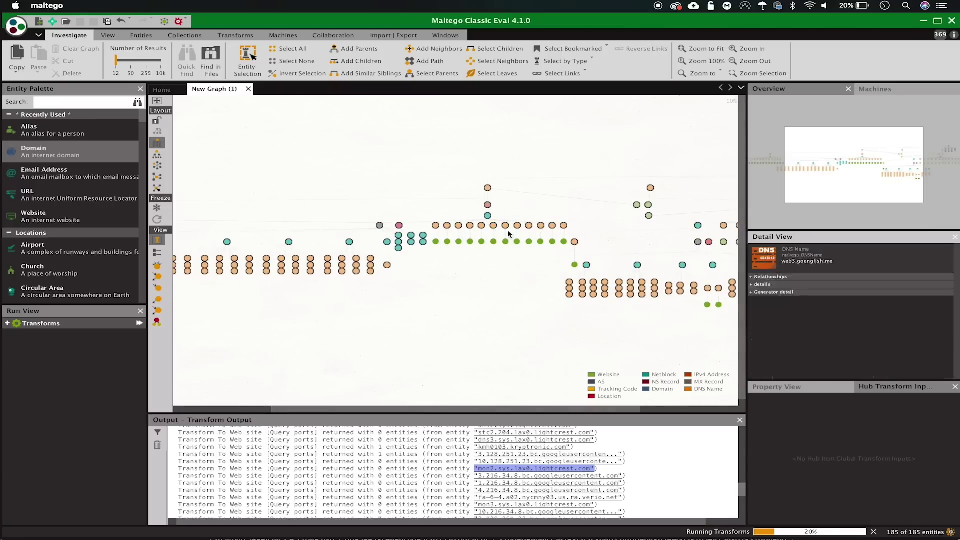
pyautogui.moveTo(839, 167); pyautogui.dragTo(797, 167)
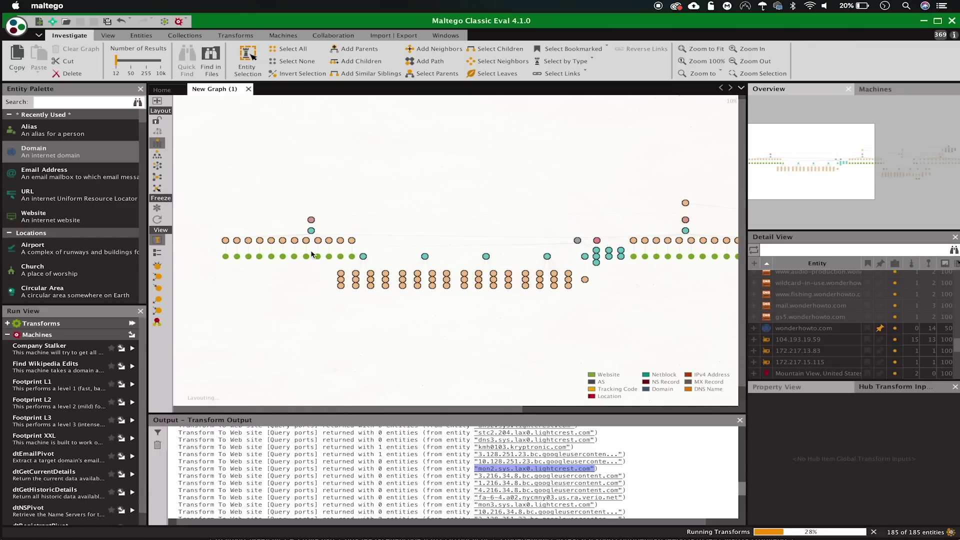
pyautogui.scroll(5, 342, 258)
pyautogui.scroll(-3, 312, 254)
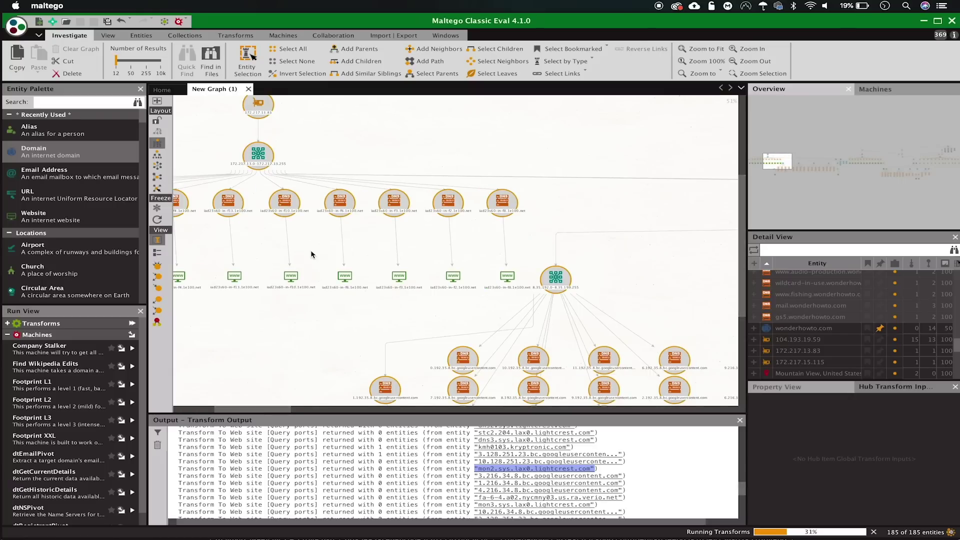
pyautogui.scroll(1, 311, 253)
pyautogui.scroll(1, 311, 253)
pyautogui.scroll(3, 311, 254)
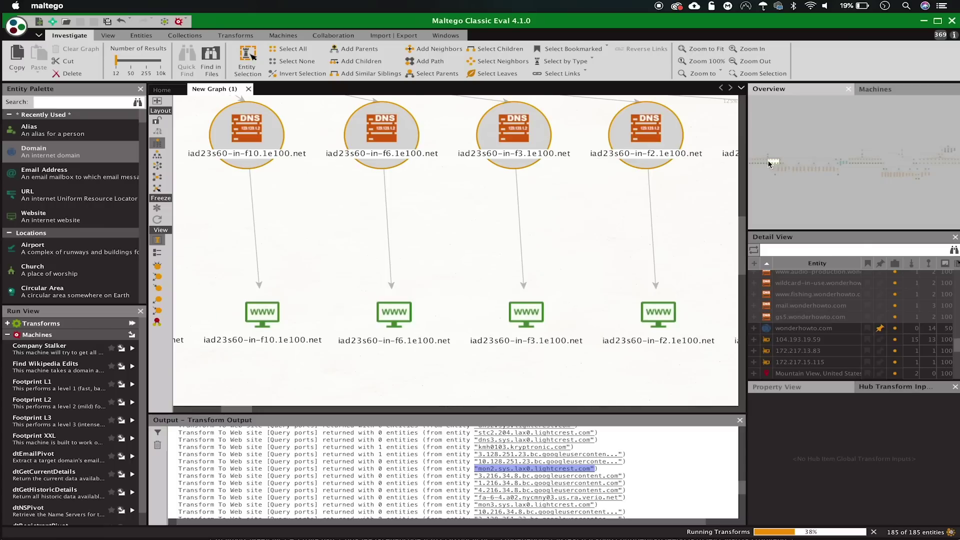
pyautogui.moveTo(769, 162); pyautogui.dragTo(838, 158)
# - Cycle through Hierarchical, Circular, Organic and Hierarchical layouts, settling on Circular
pyautogui.scroll(5, 545, 199)
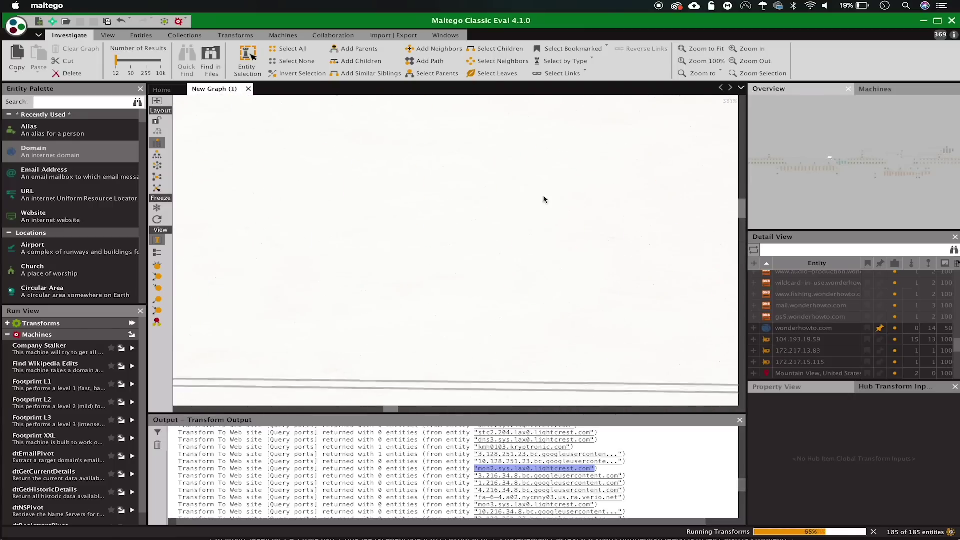
pyautogui.scroll(-8, 545, 200)
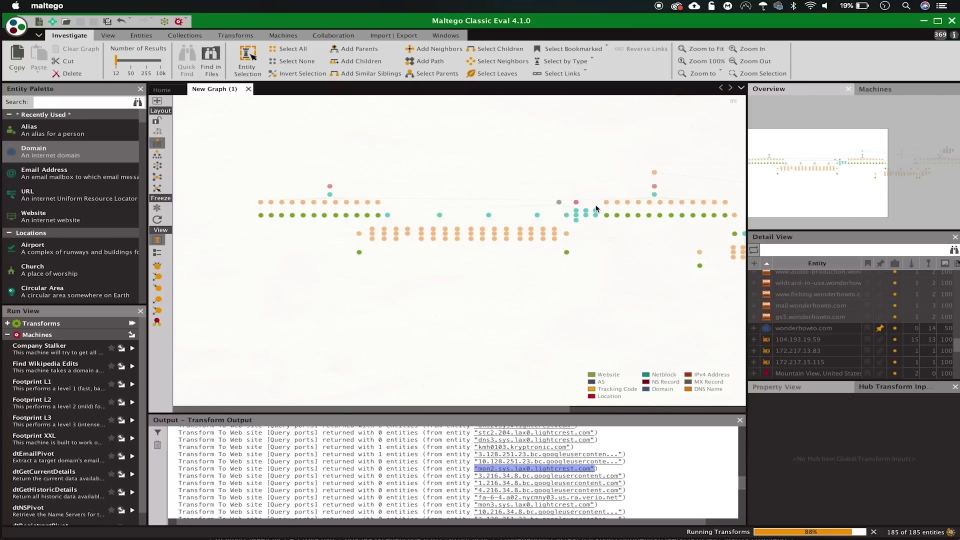
pyautogui.click(158, 159)
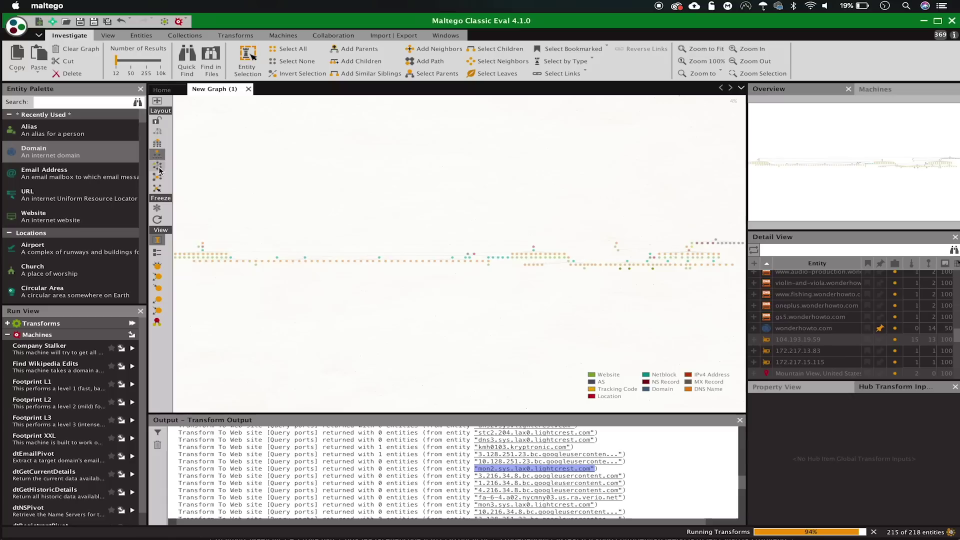
pyautogui.click(158, 167)
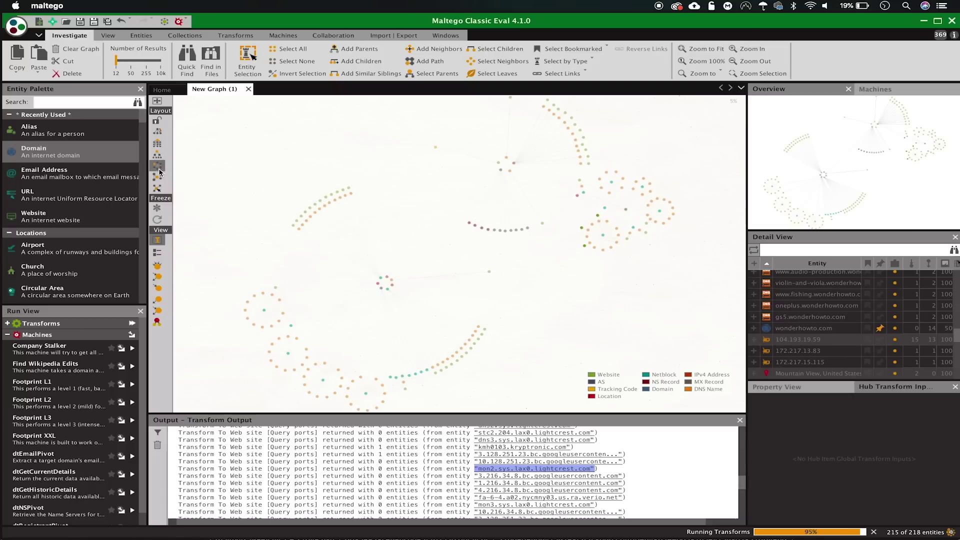
pyautogui.click(157, 178)
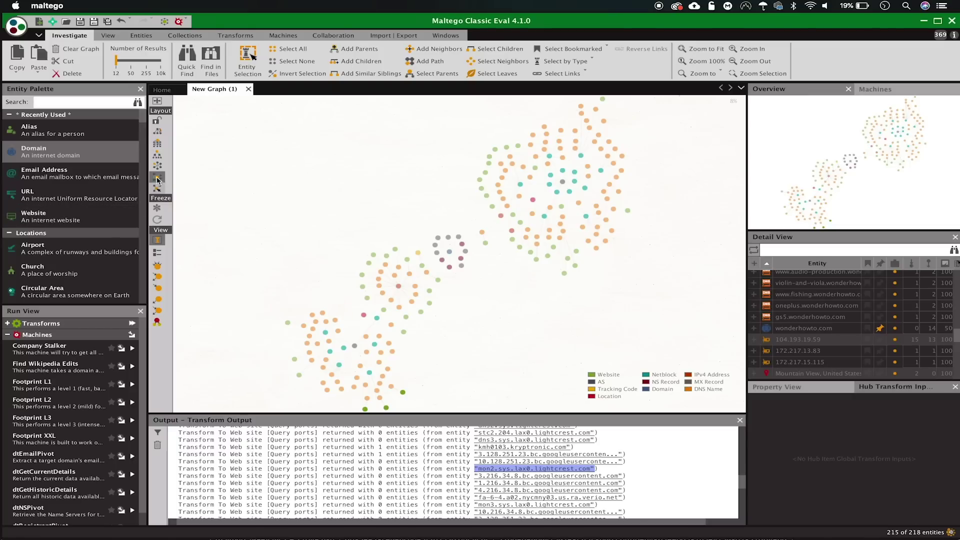
pyautogui.click(159, 144)
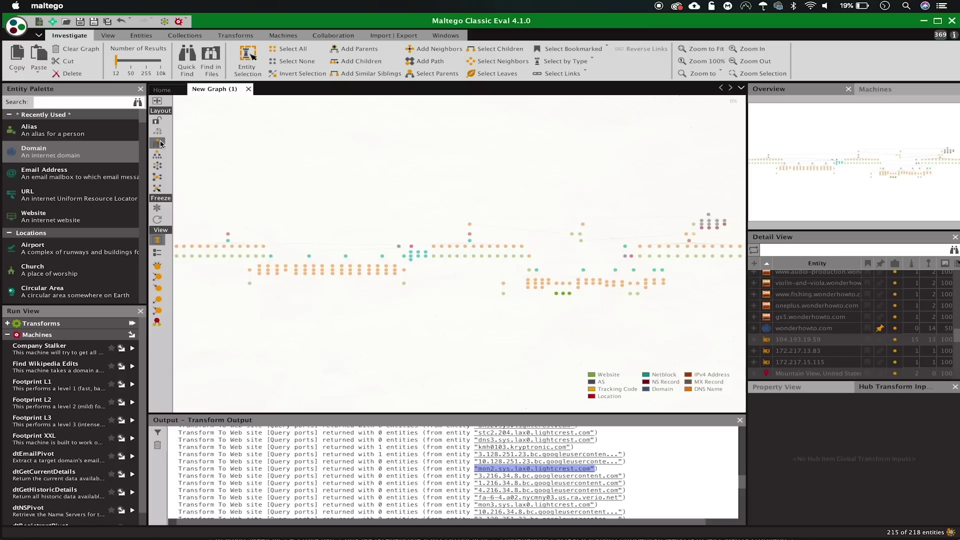
pyautogui.click(158, 166)
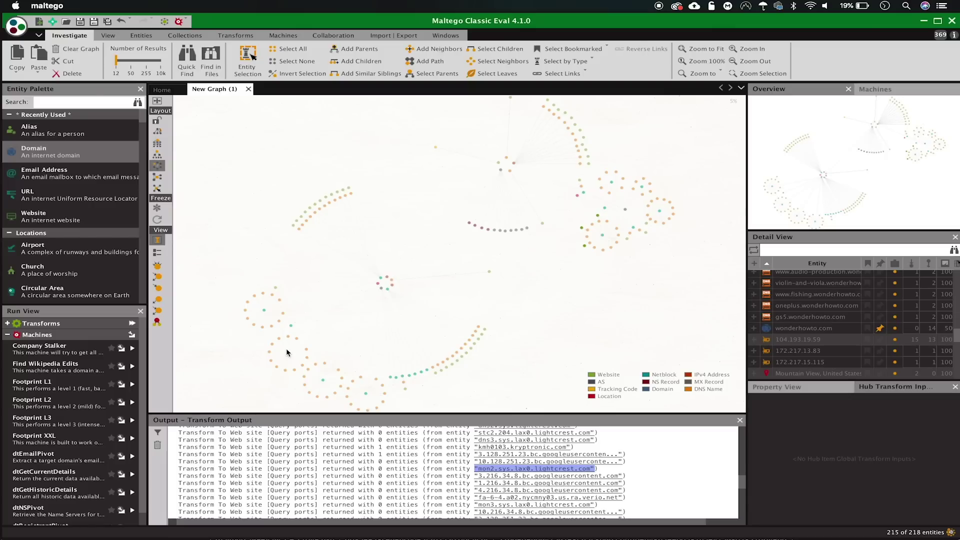
# - Zoom in and out, then pan to the 173.205.113.0-173.205.113.255 netblock cluster
pyautogui.scroll(-3, 287, 349)
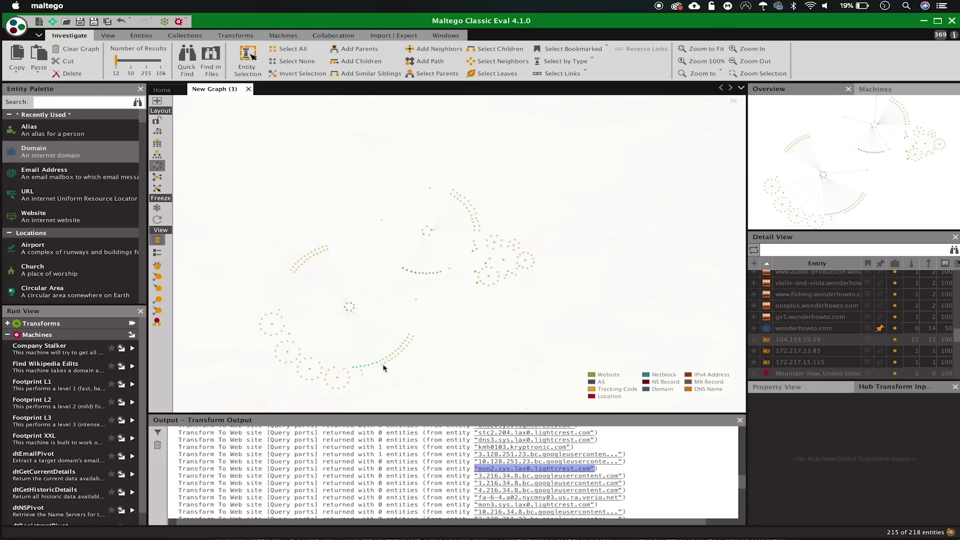
pyautogui.scroll(5, 299, 260)
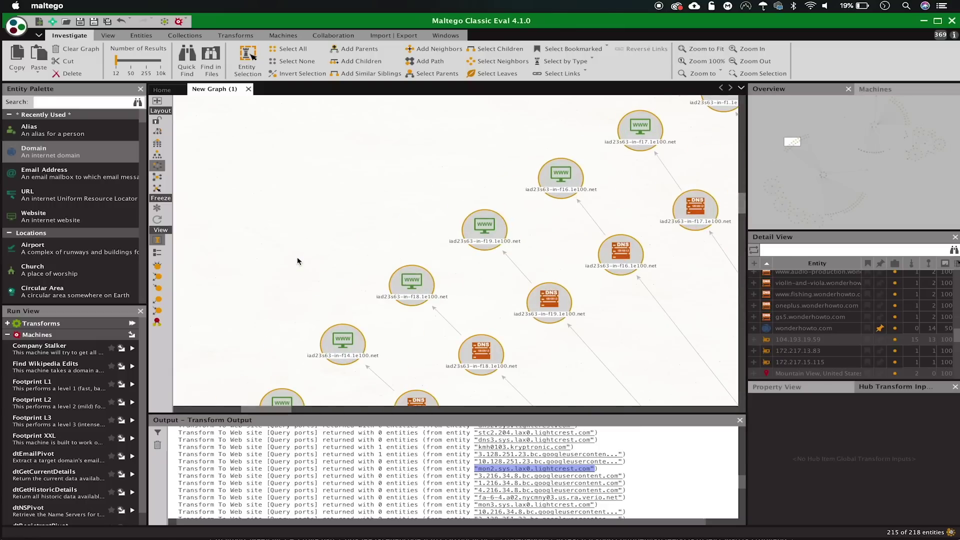
pyautogui.scroll(-8, 300, 261)
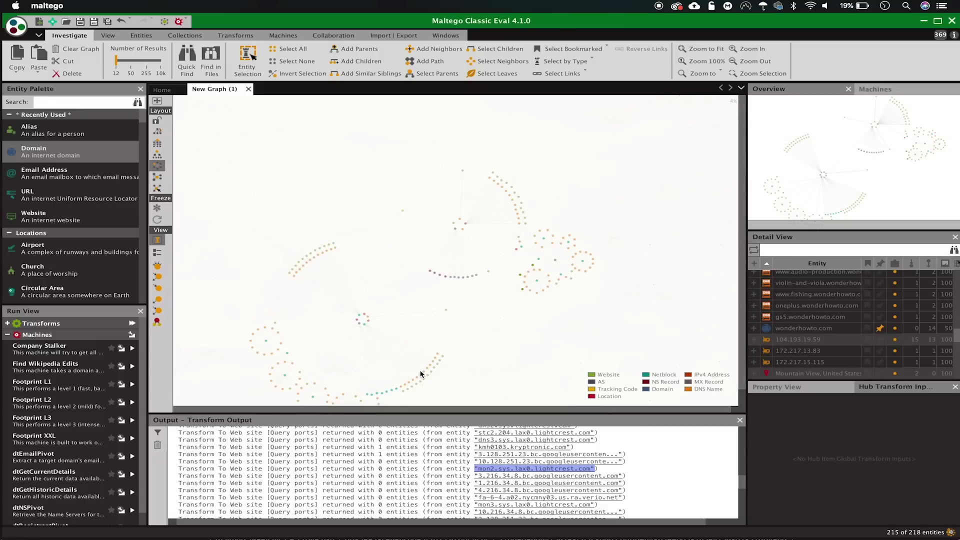
pyautogui.scroll(5, 421, 374)
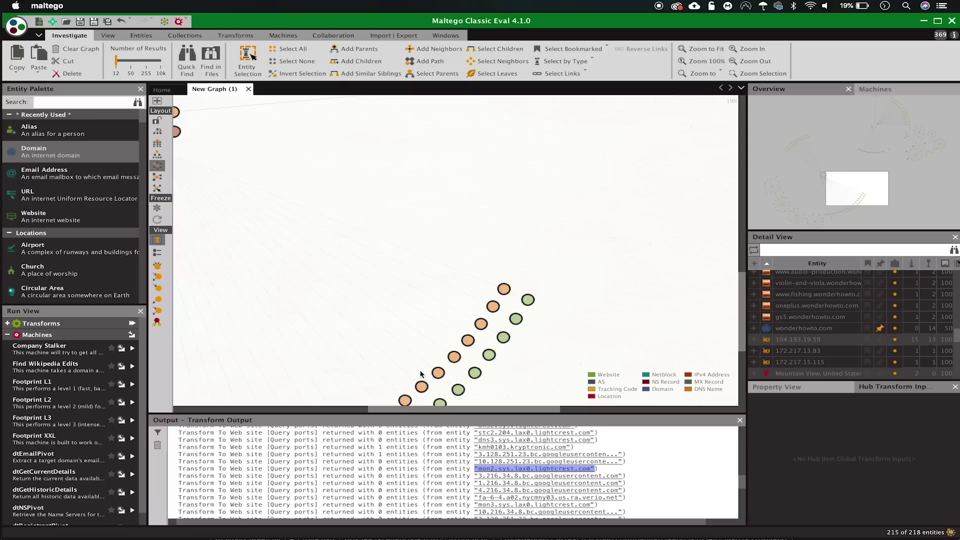
pyautogui.scroll(-4, 420, 375)
pyautogui.scroll(2, 527, 291)
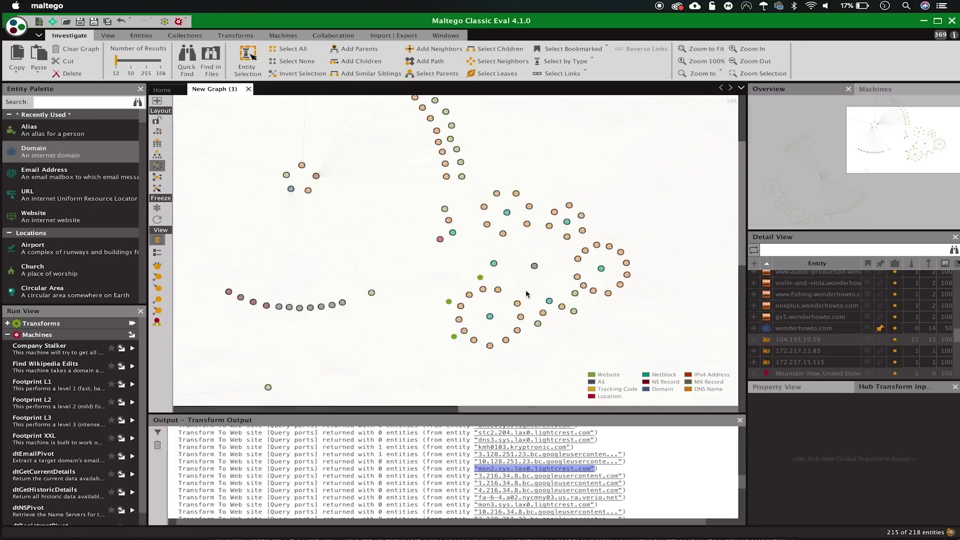
pyautogui.scroll(3, 526, 289)
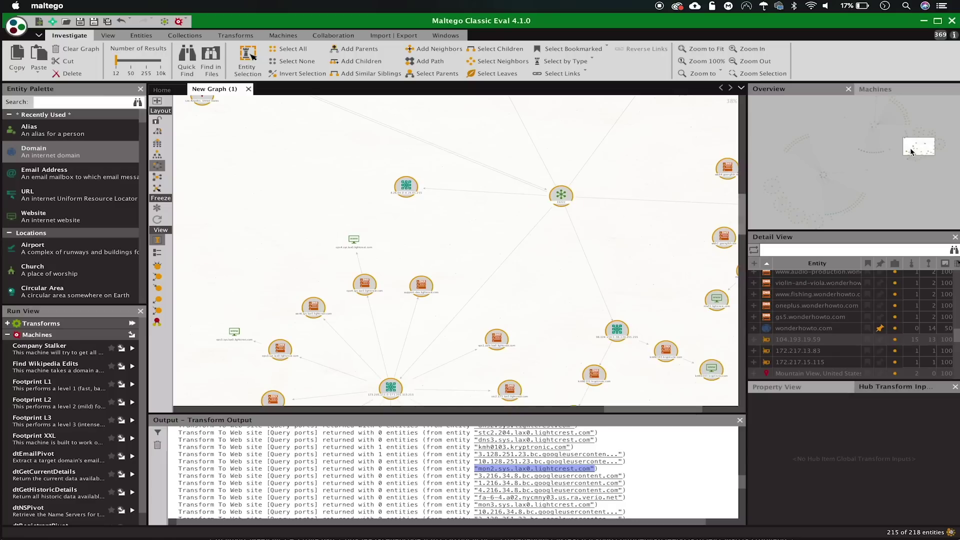
pyautogui.moveTo(911, 152); pyautogui.dragTo(905, 158)
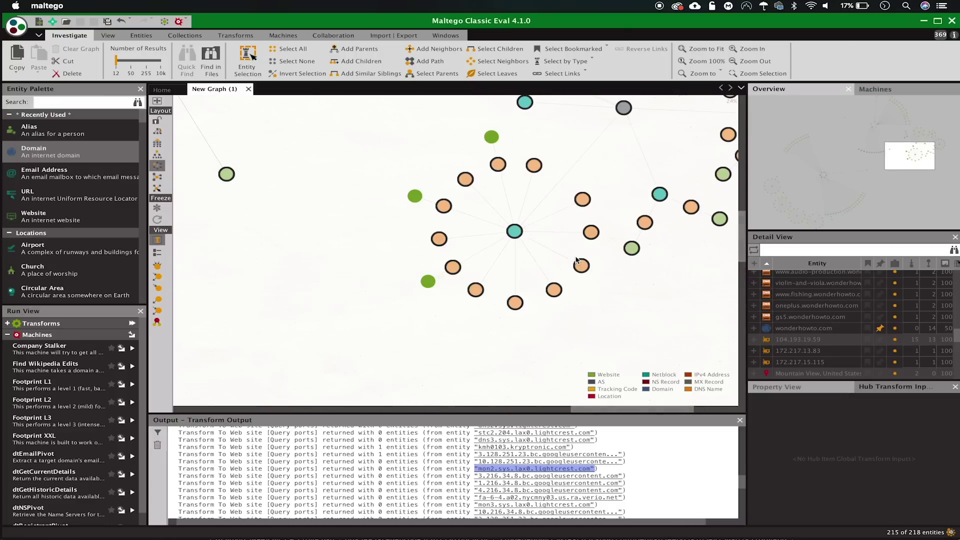
pyautogui.scroll(5, 577, 260)
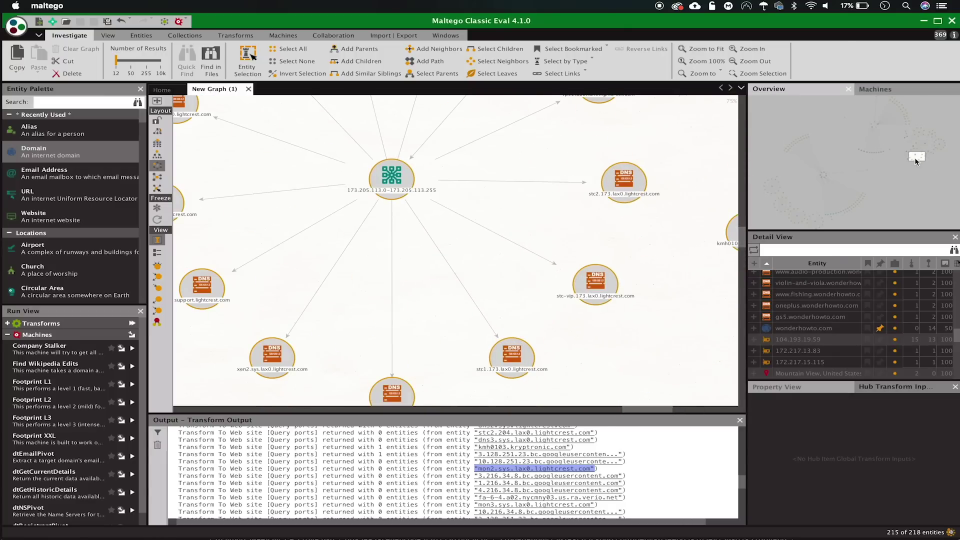
pyautogui.moveTo(916, 161); pyautogui.dragTo(889, 106)
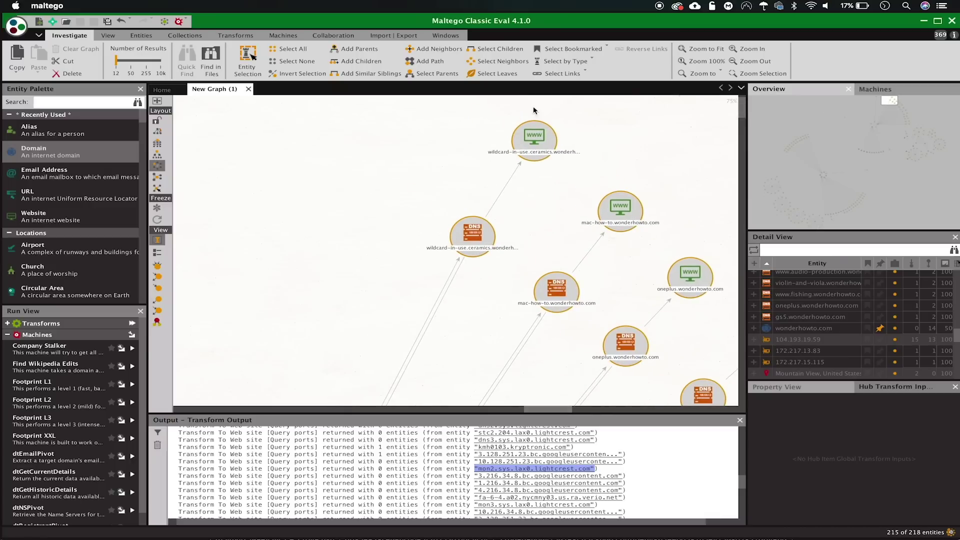
pyautogui.click(518, 165)
pyautogui.click(535, 144)
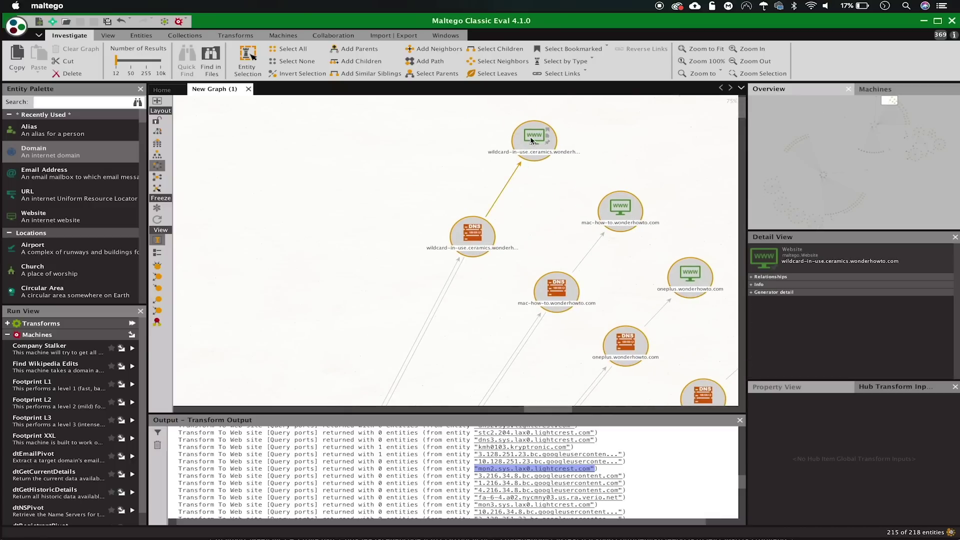
pyautogui.click(604, 196)
pyautogui.click(577, 193)
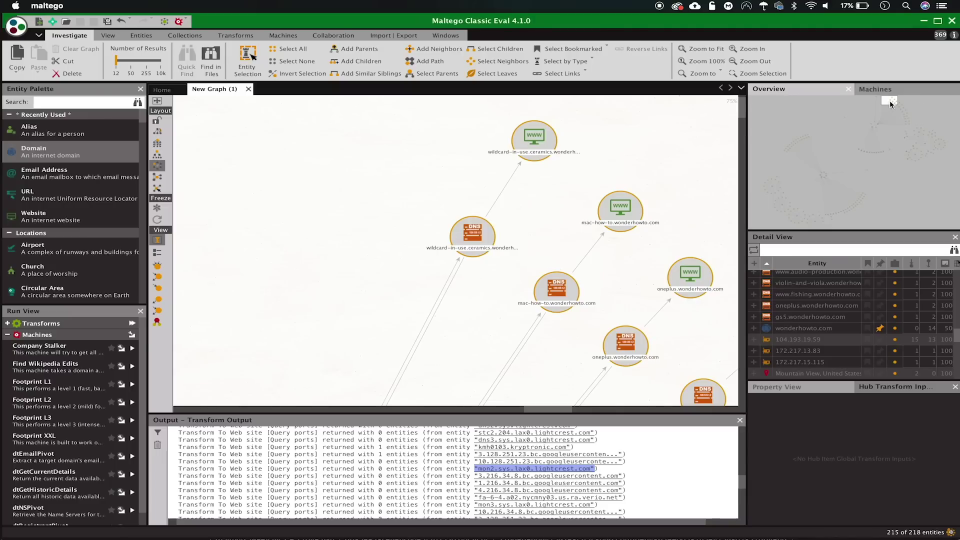
# - Pan around the circular graph and inspect the fa-6-17.a02.nycmny03.us.ce.verio.net DNS name
pyautogui.moveTo(891, 103); pyautogui.dragTo(825, 178)
pyautogui.scroll(-10, 420, 230)
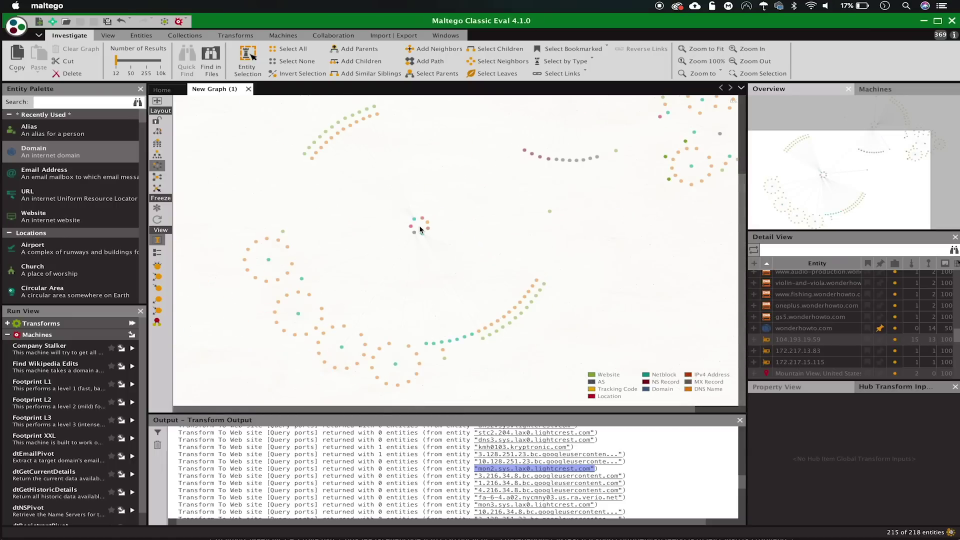
pyautogui.moveTo(821, 184); pyautogui.dragTo(845, 142)
pyautogui.click(606, 250)
pyautogui.scroll(5, 608, 251)
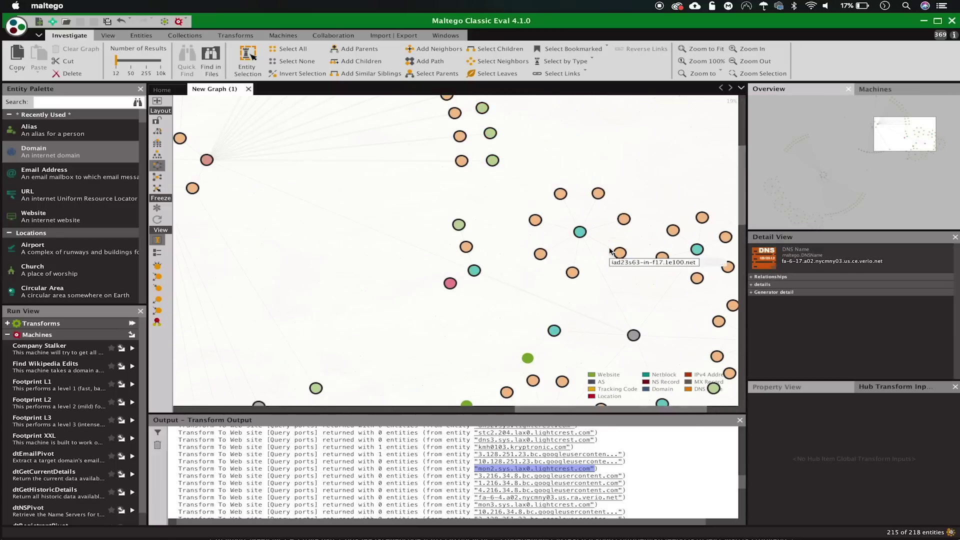
pyautogui.scroll(-10, 611, 251)
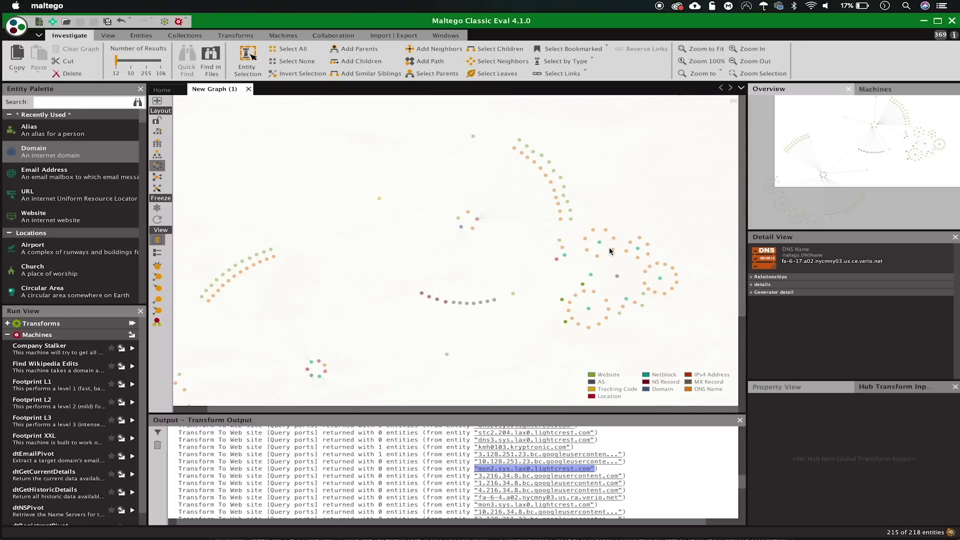
# - Clear the selection and zoom into the lower-left netblocks ringed by their DNS names
pyautogui.click(609, 247)
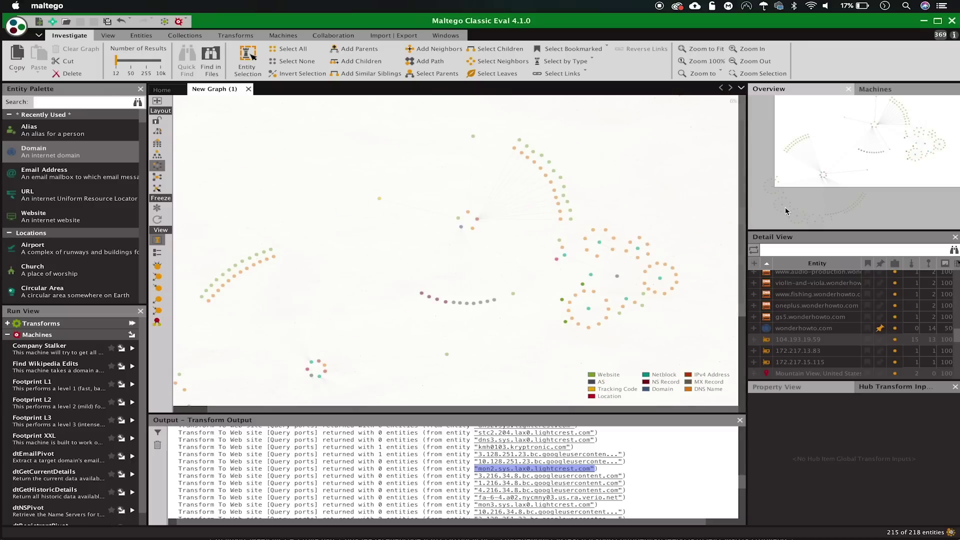
pyautogui.click(796, 177)
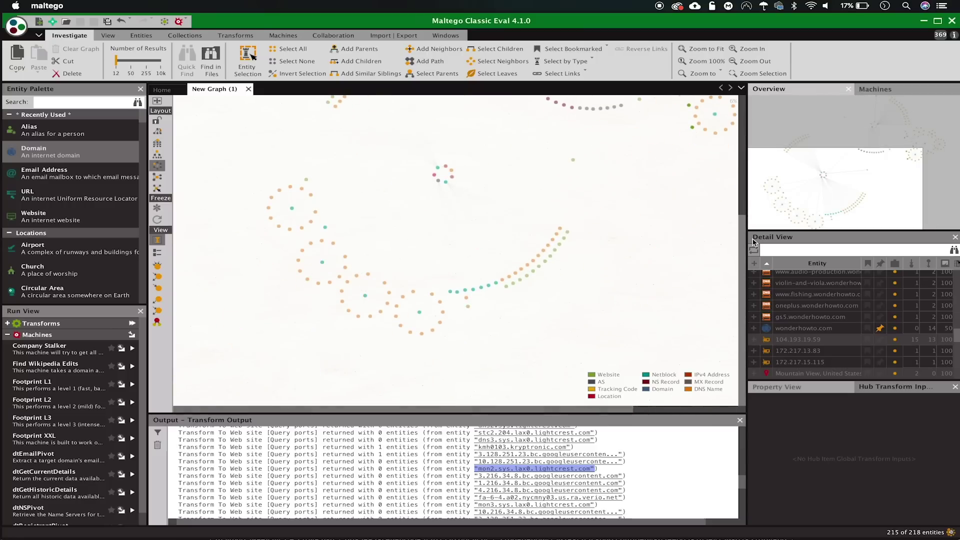
pyautogui.scroll(5, 320, 290)
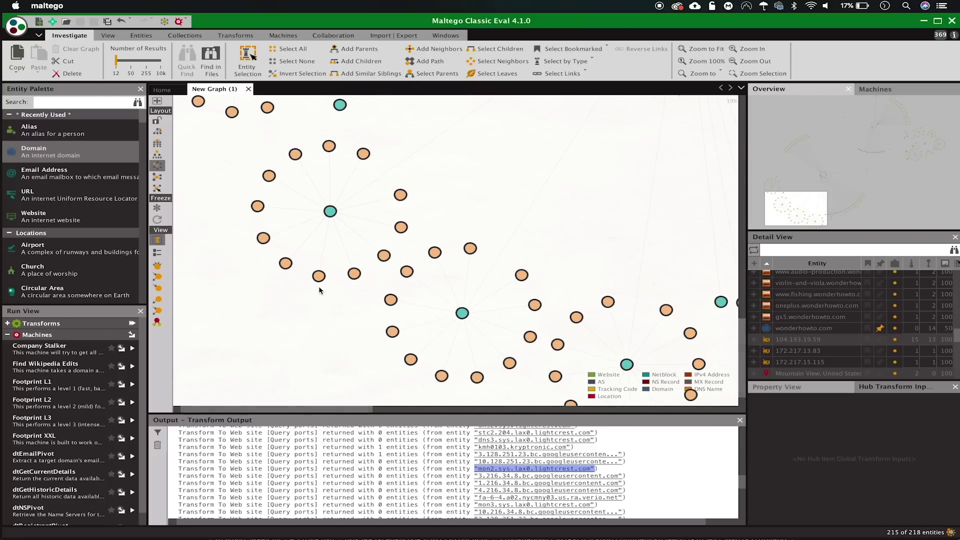